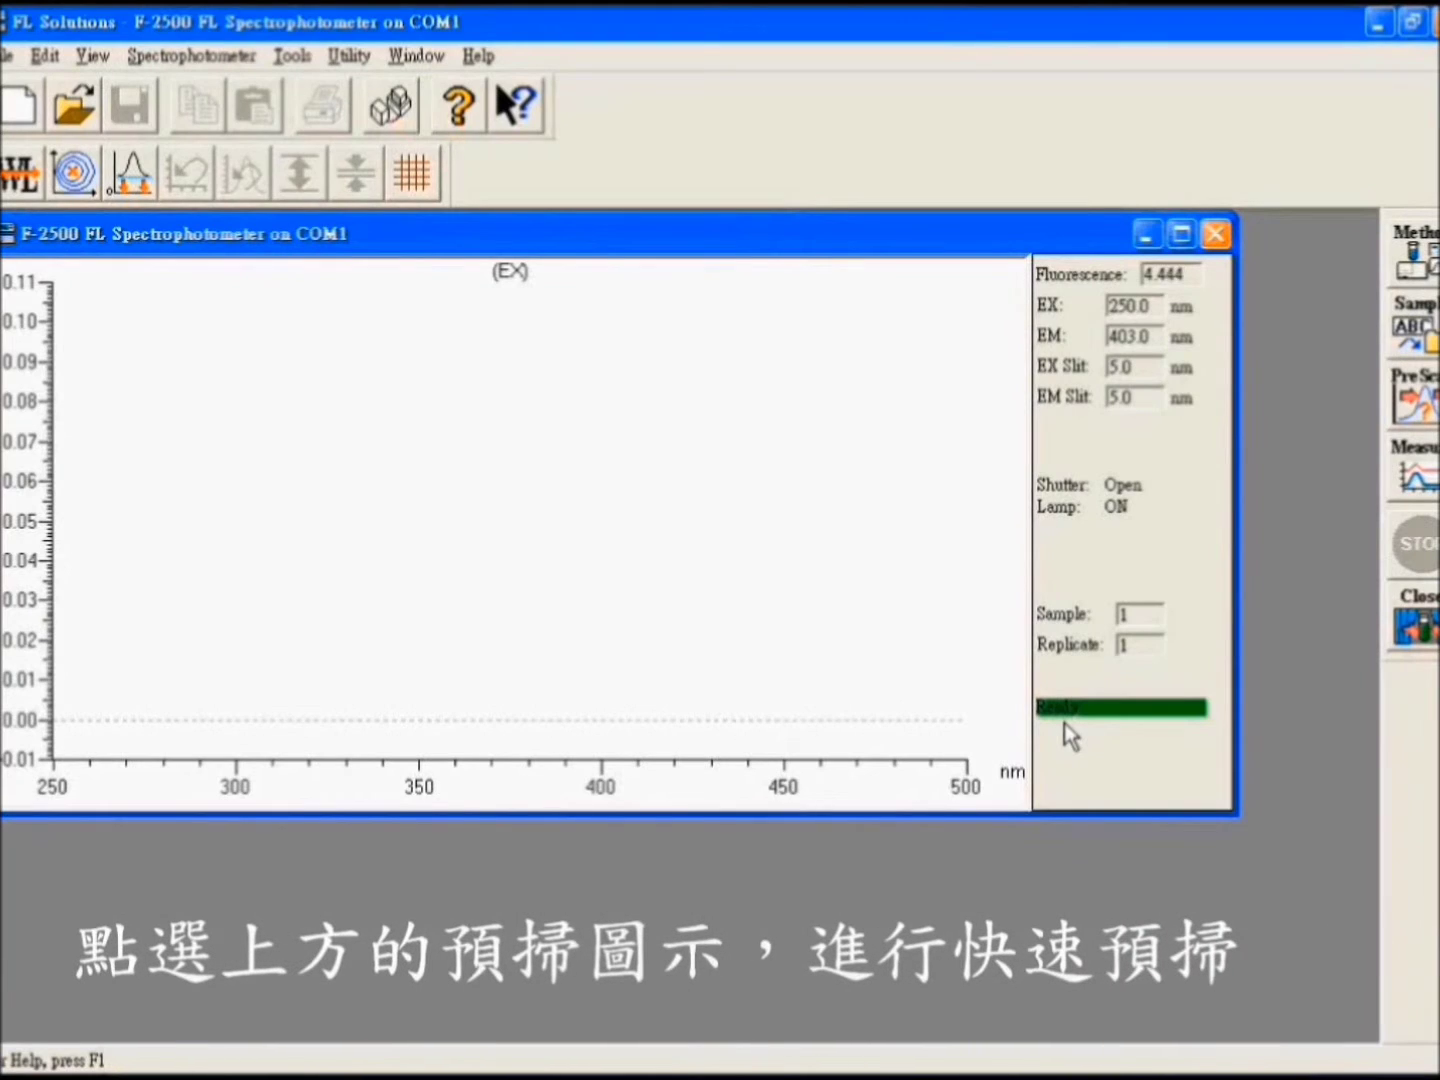
Pre-scan the sample to find EX 310.0 nm and EM 404.0 nm, then open the analysis method
click(73, 174)
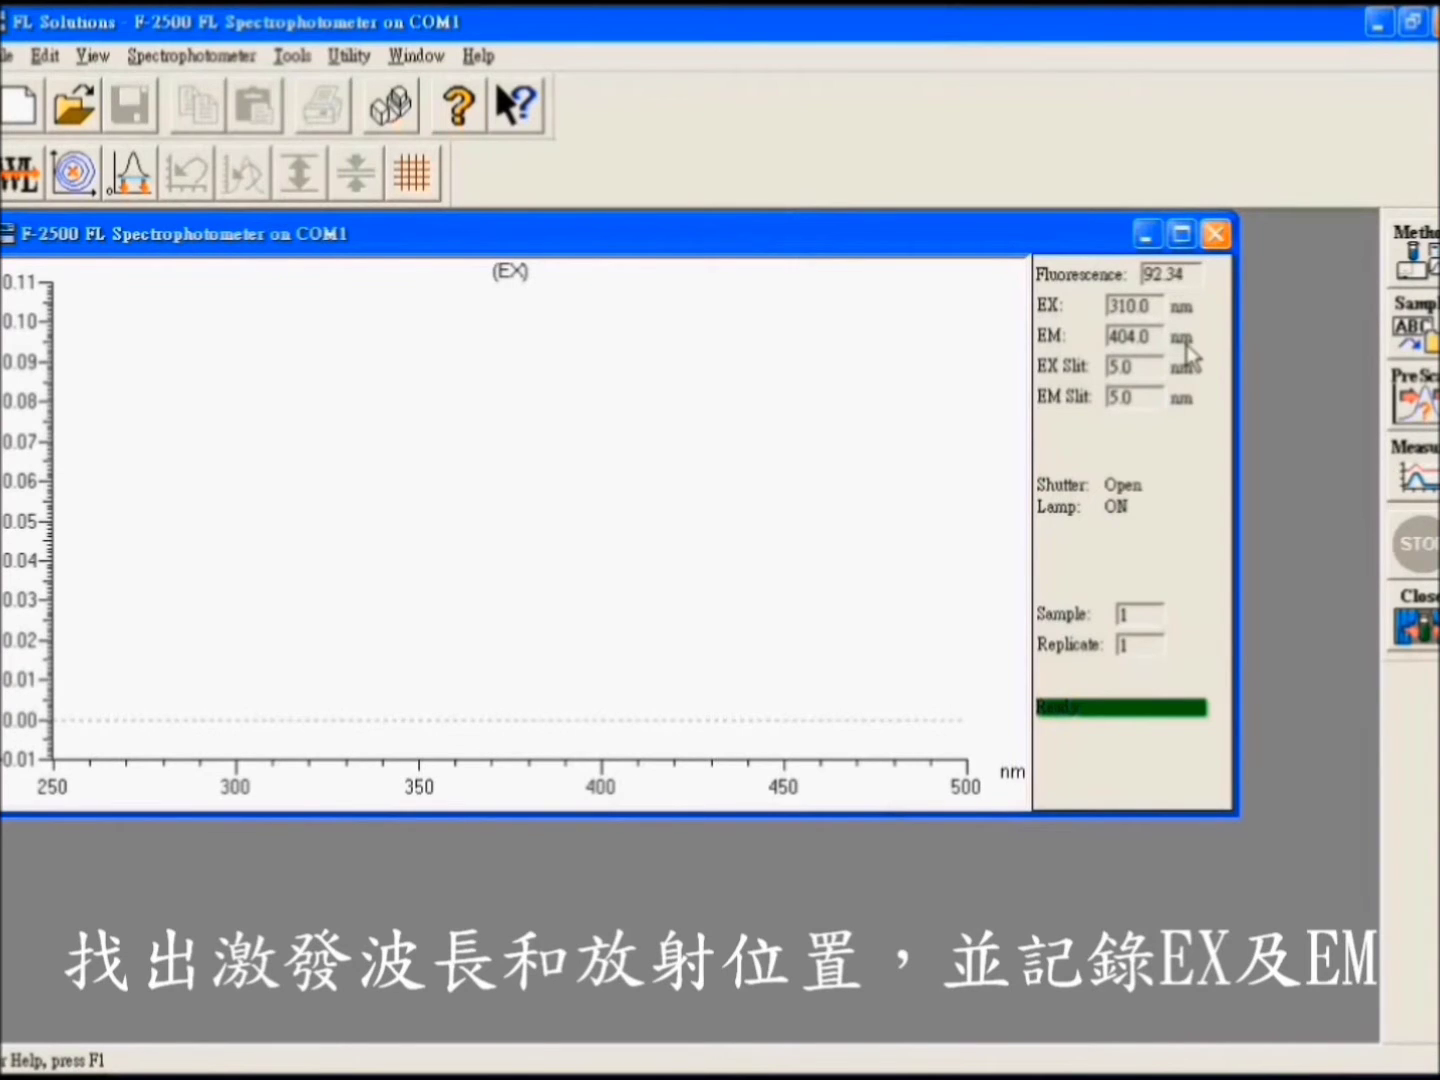
click(1413, 256)
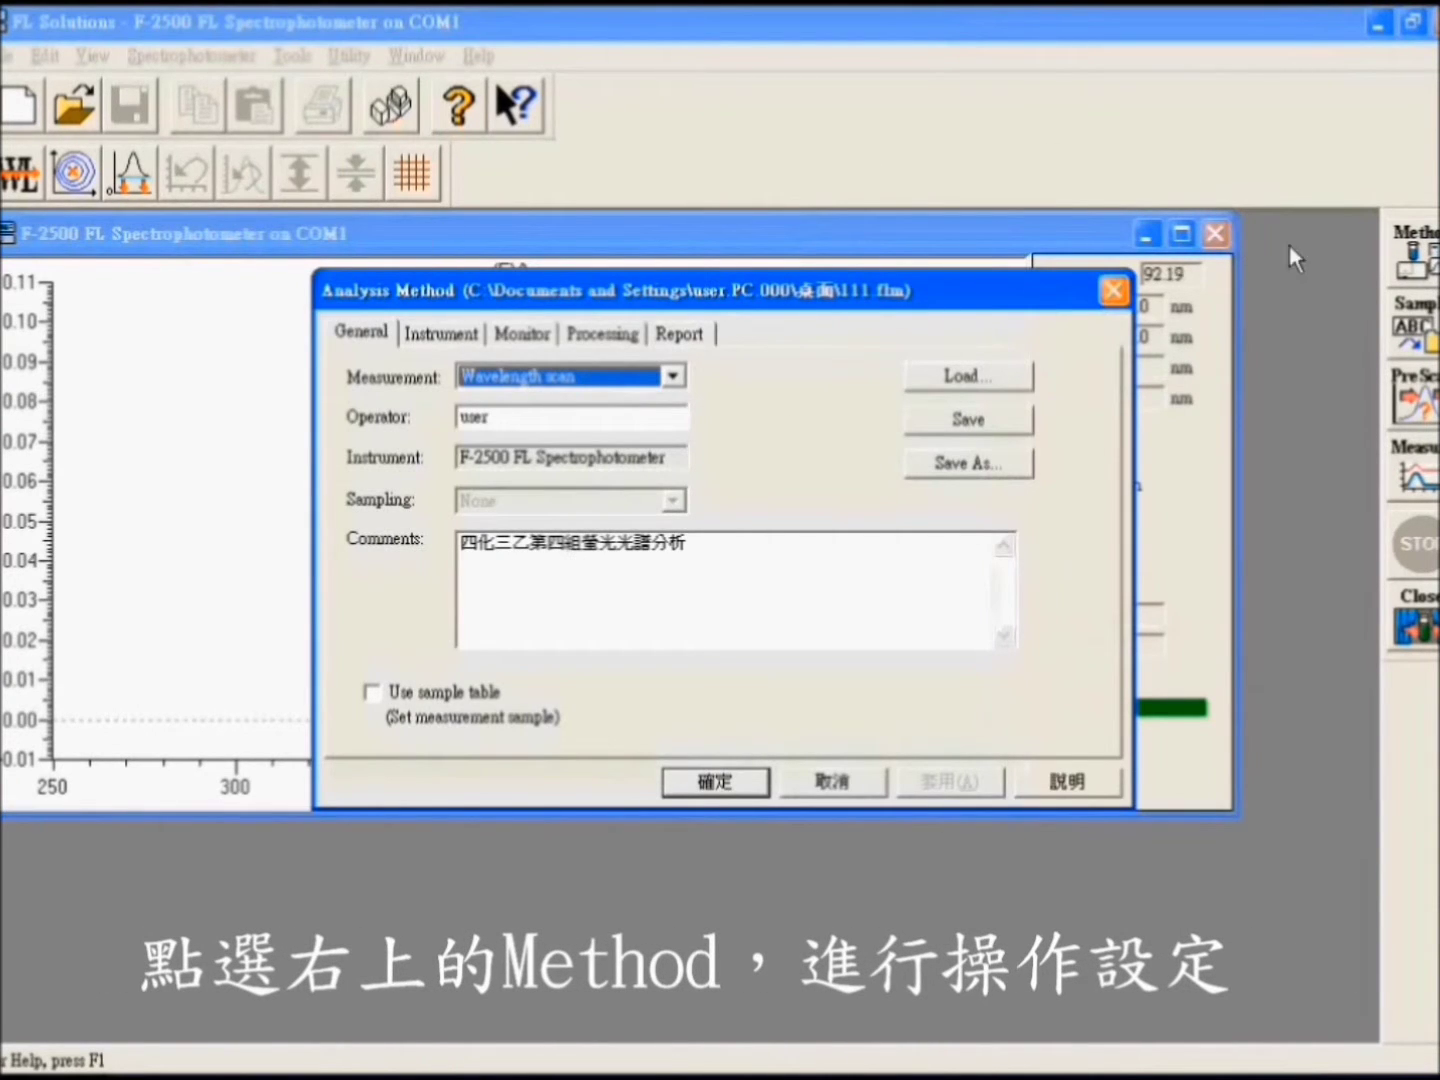
Keep Wavelength scan as the measurement type and replace the operator name with the operator's ID number
click(676, 377)
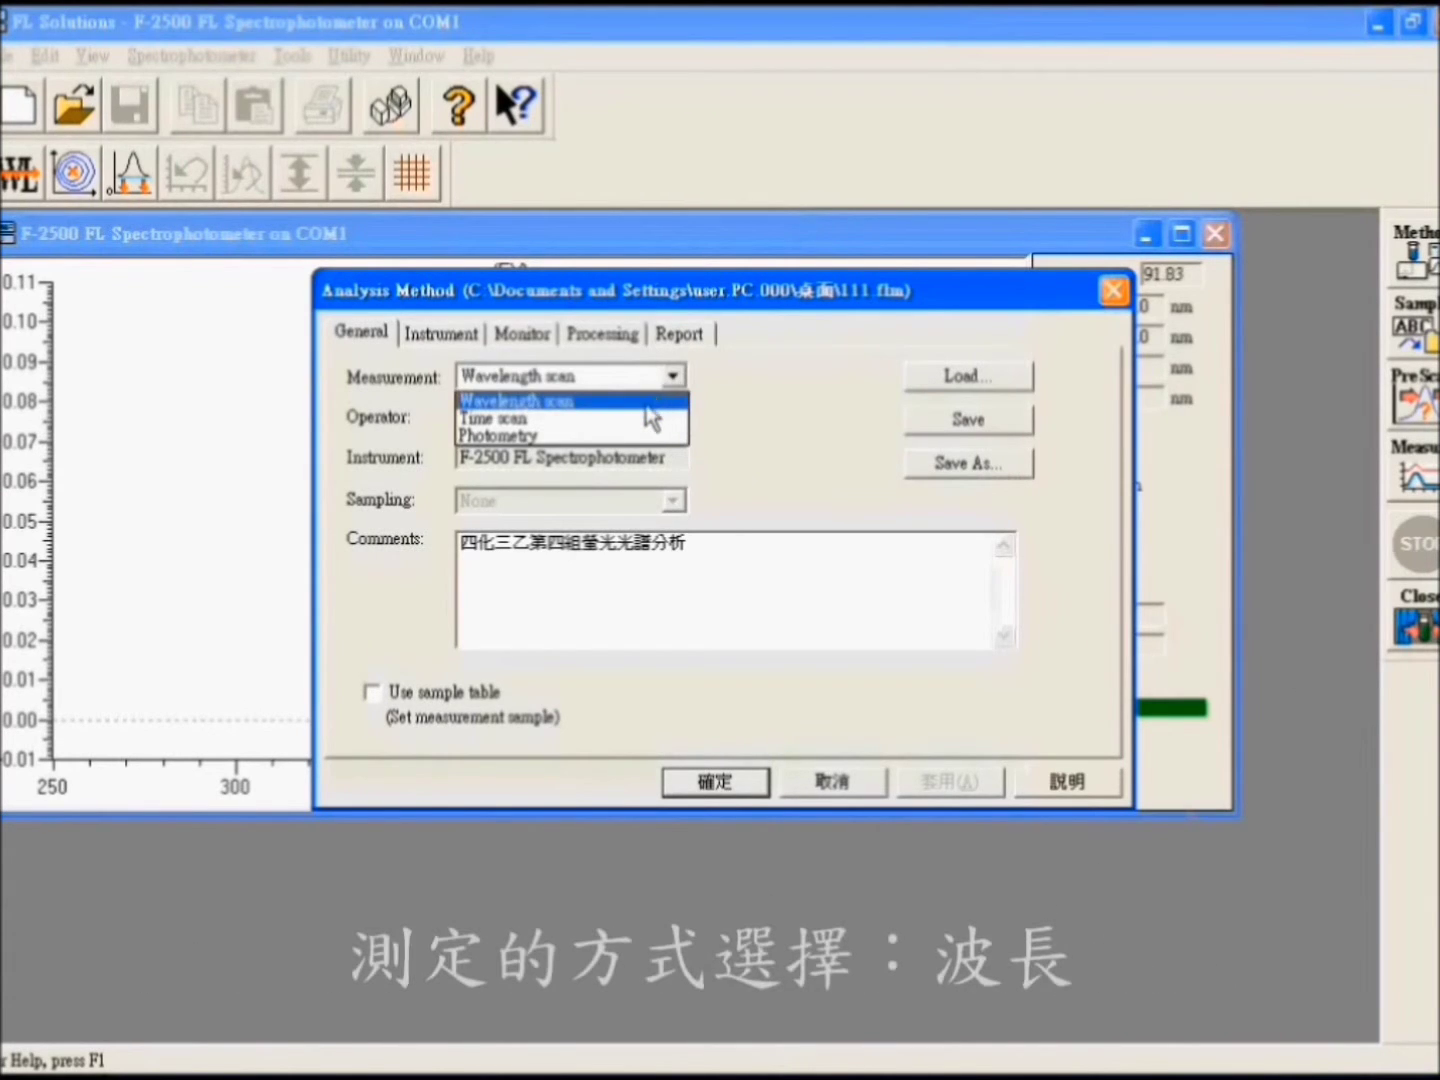
click(645, 402)
click(640, 417)
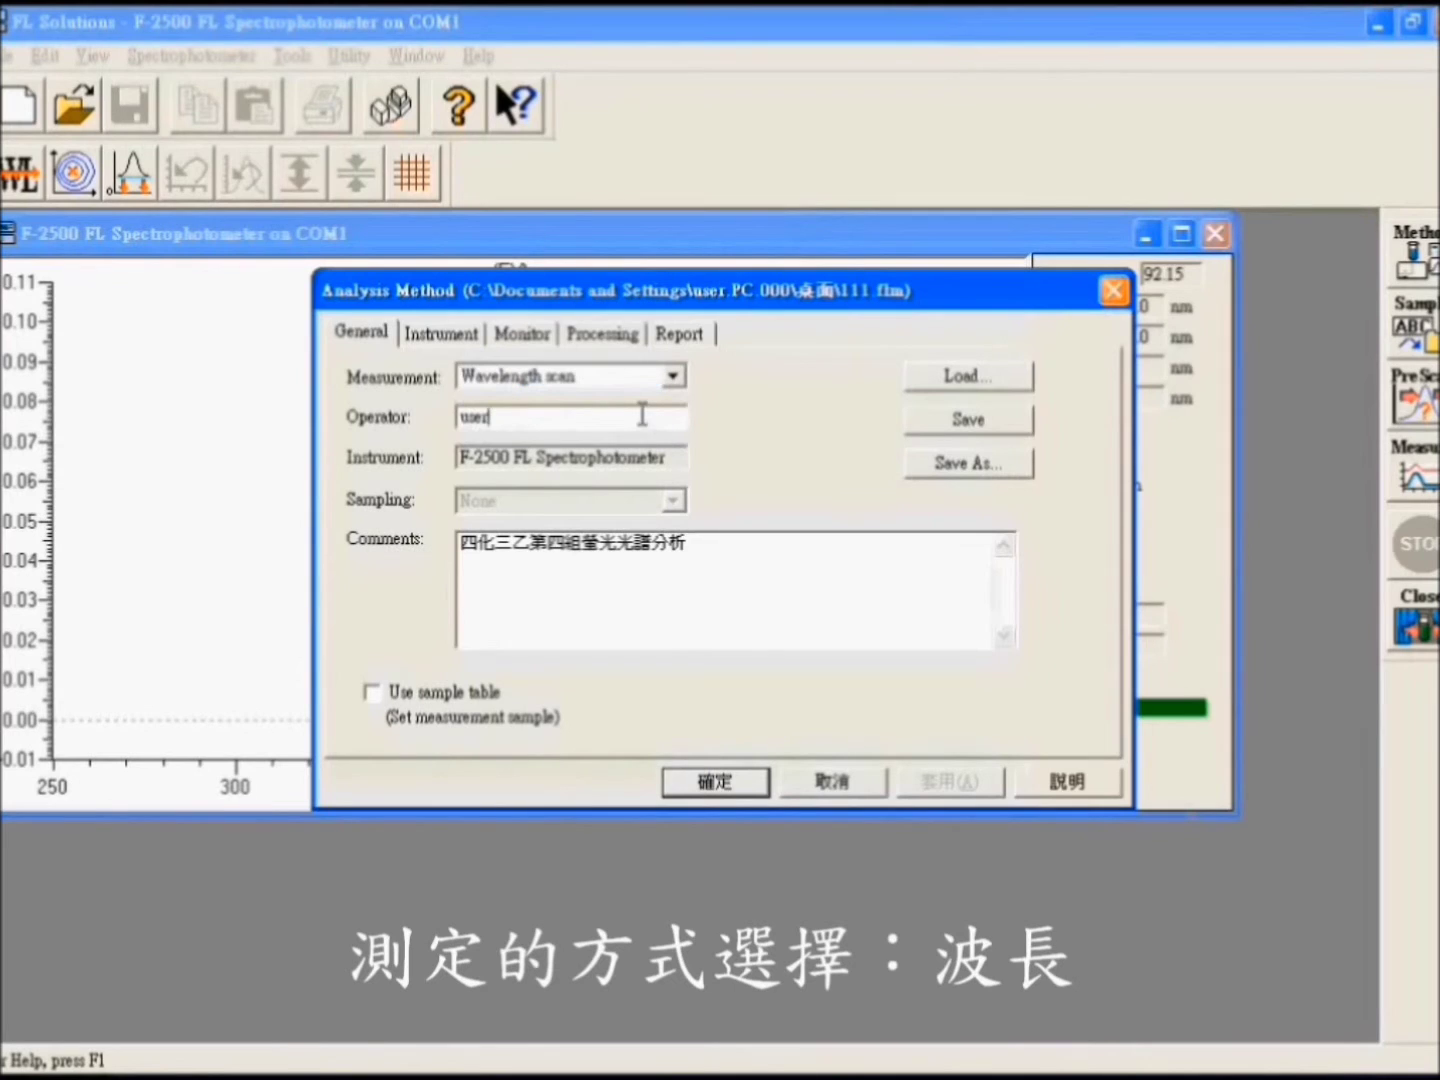
key(BackSpace)
key(BackSpace)
key(BackSpace)
key(BackSpace)
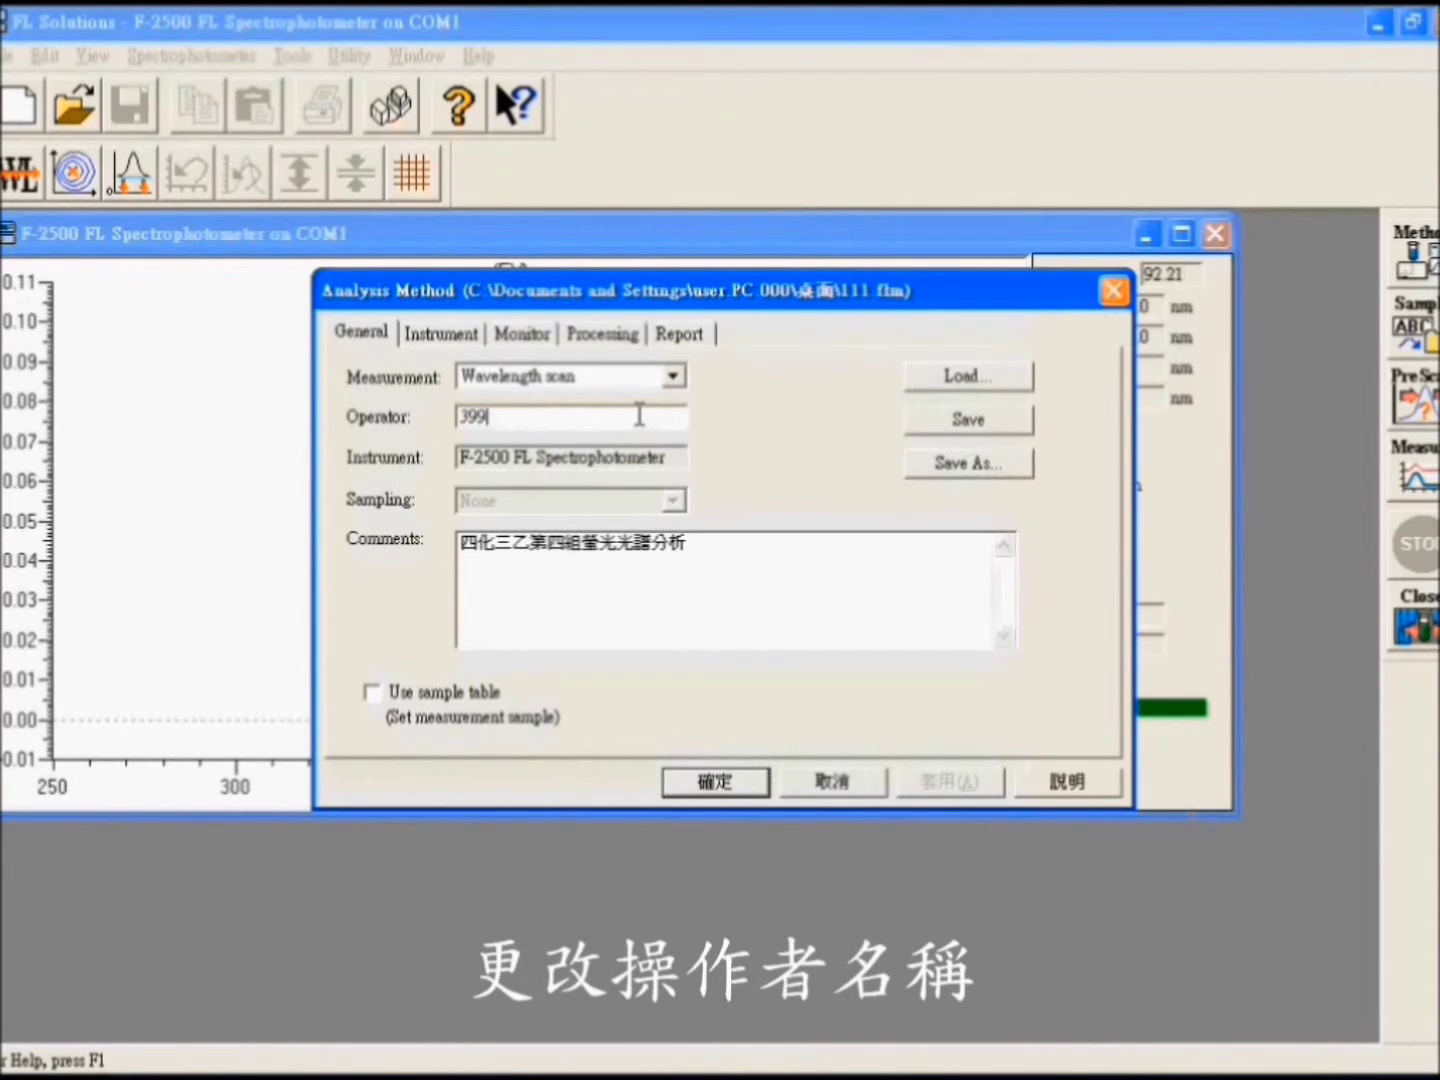
text(39918080)
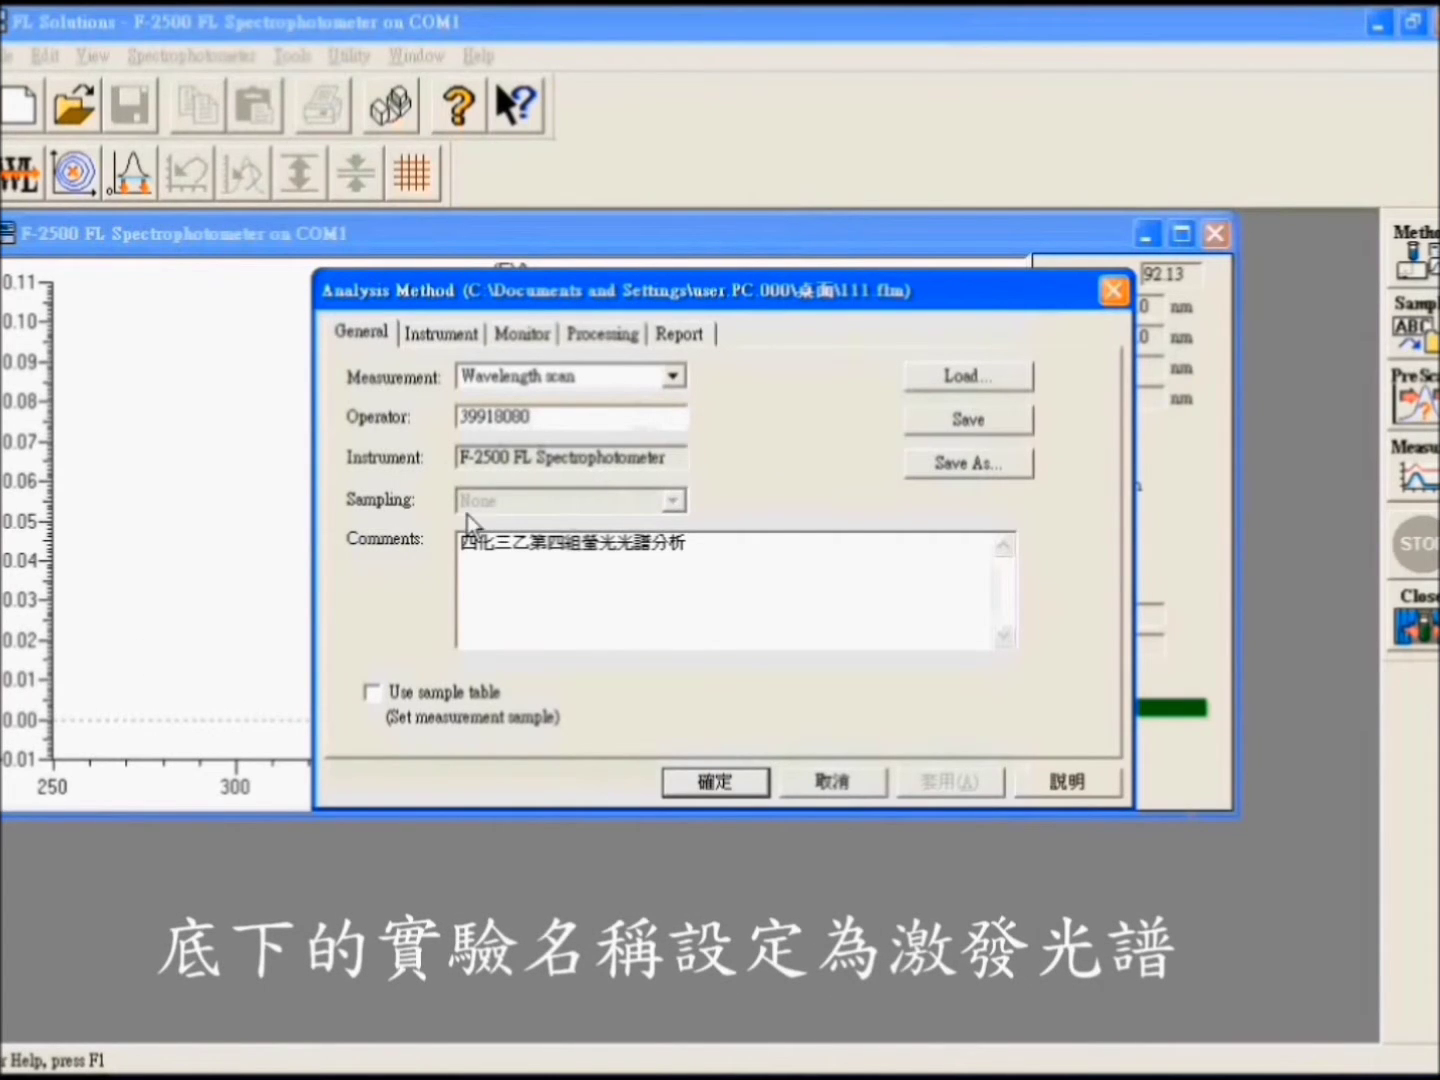
drag(714, 544, 452, 548)
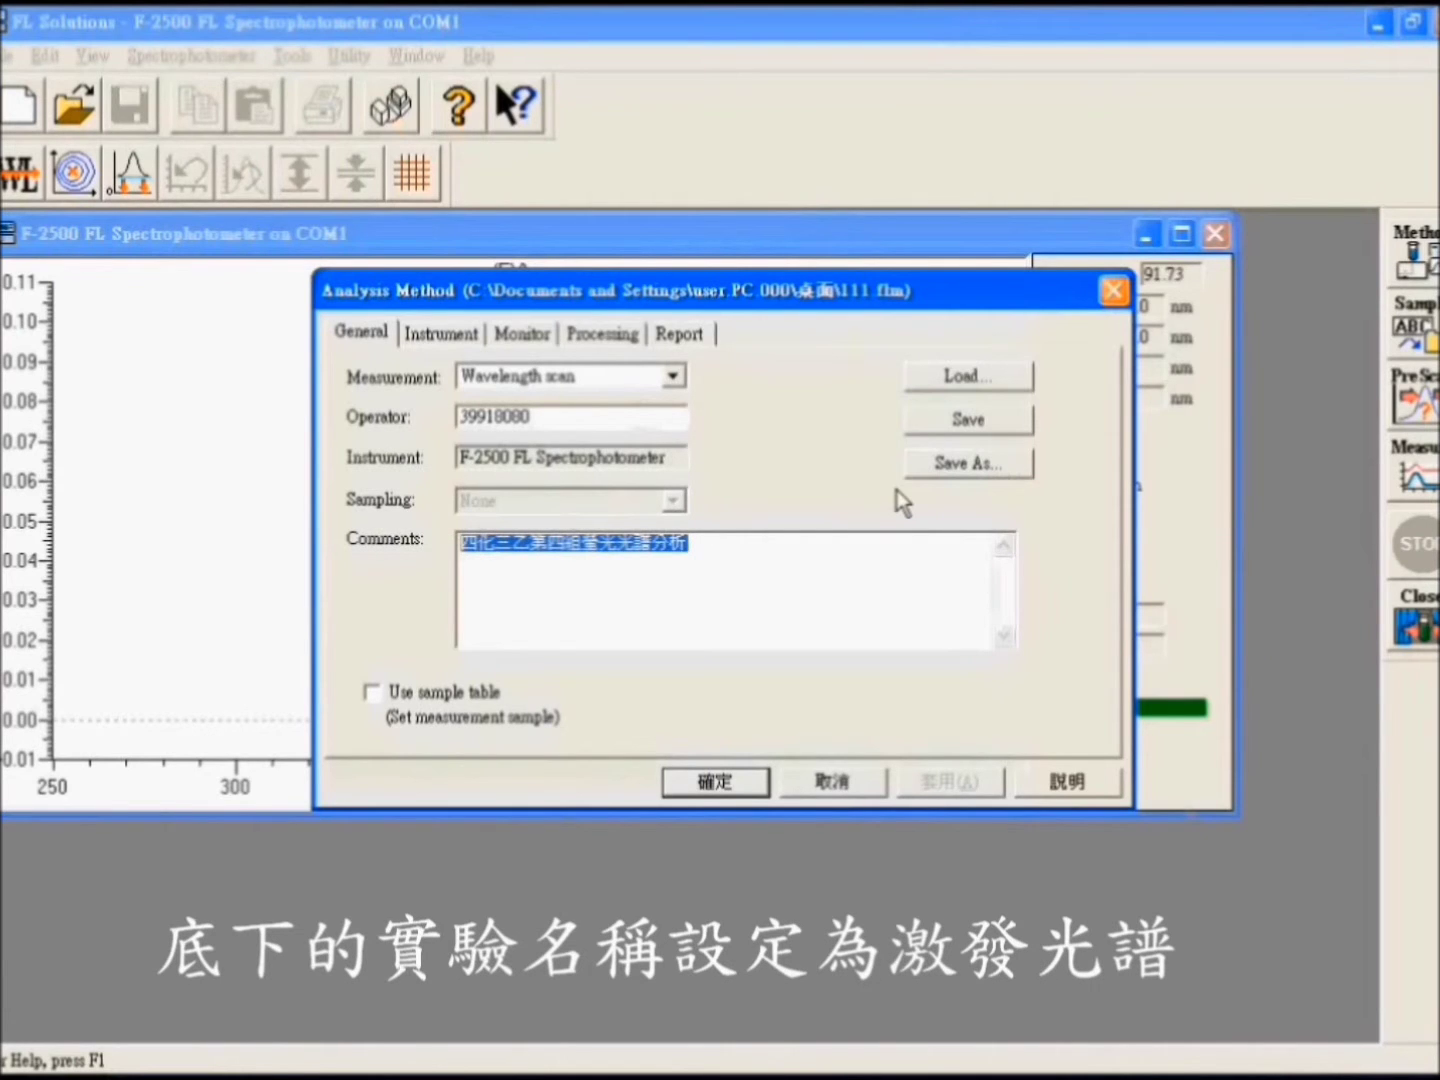
Set the instrument to an Excitation scan in Fluorescence data mode with emission wavelength 404 nm
click(460, 339)
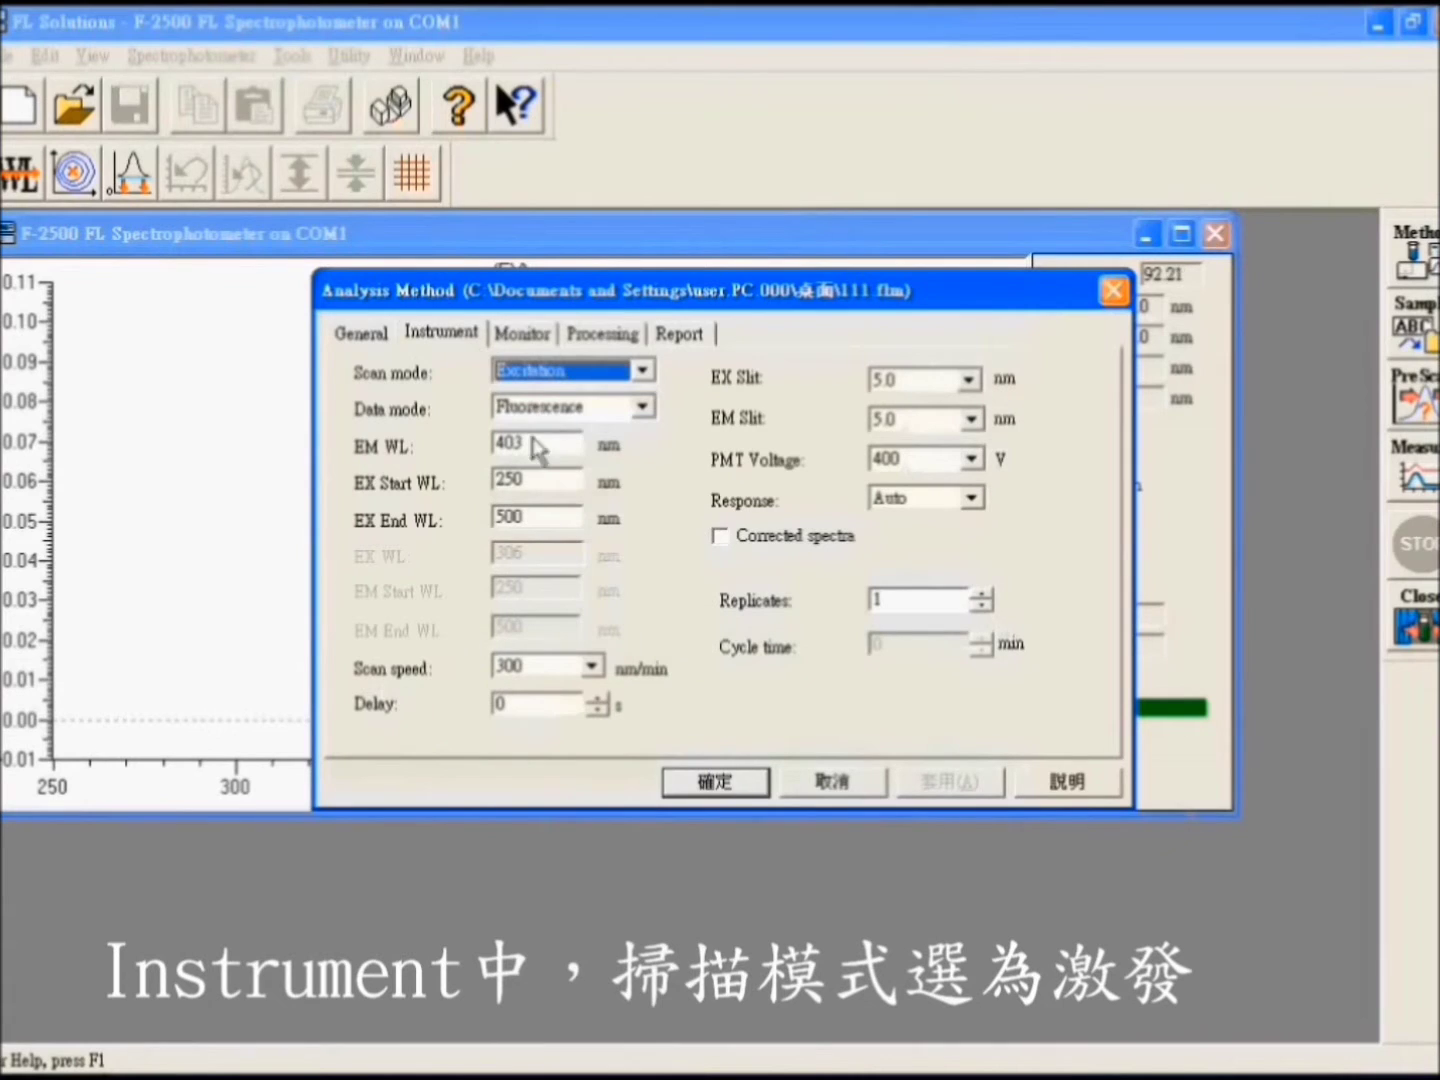
click(645, 372)
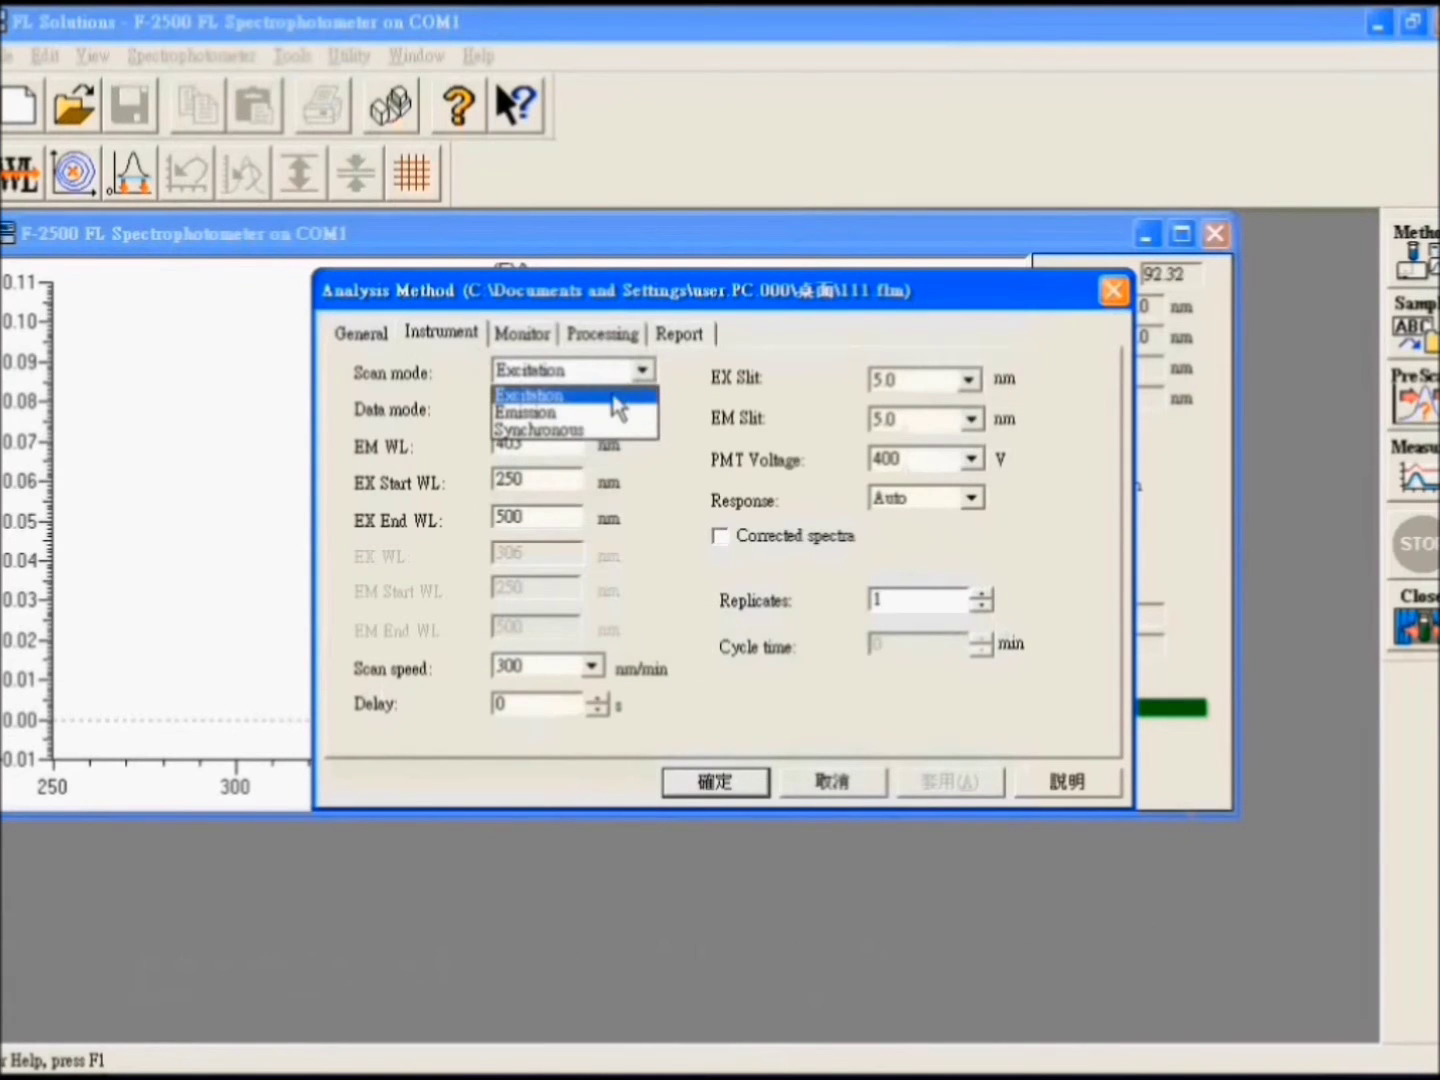
click(612, 396)
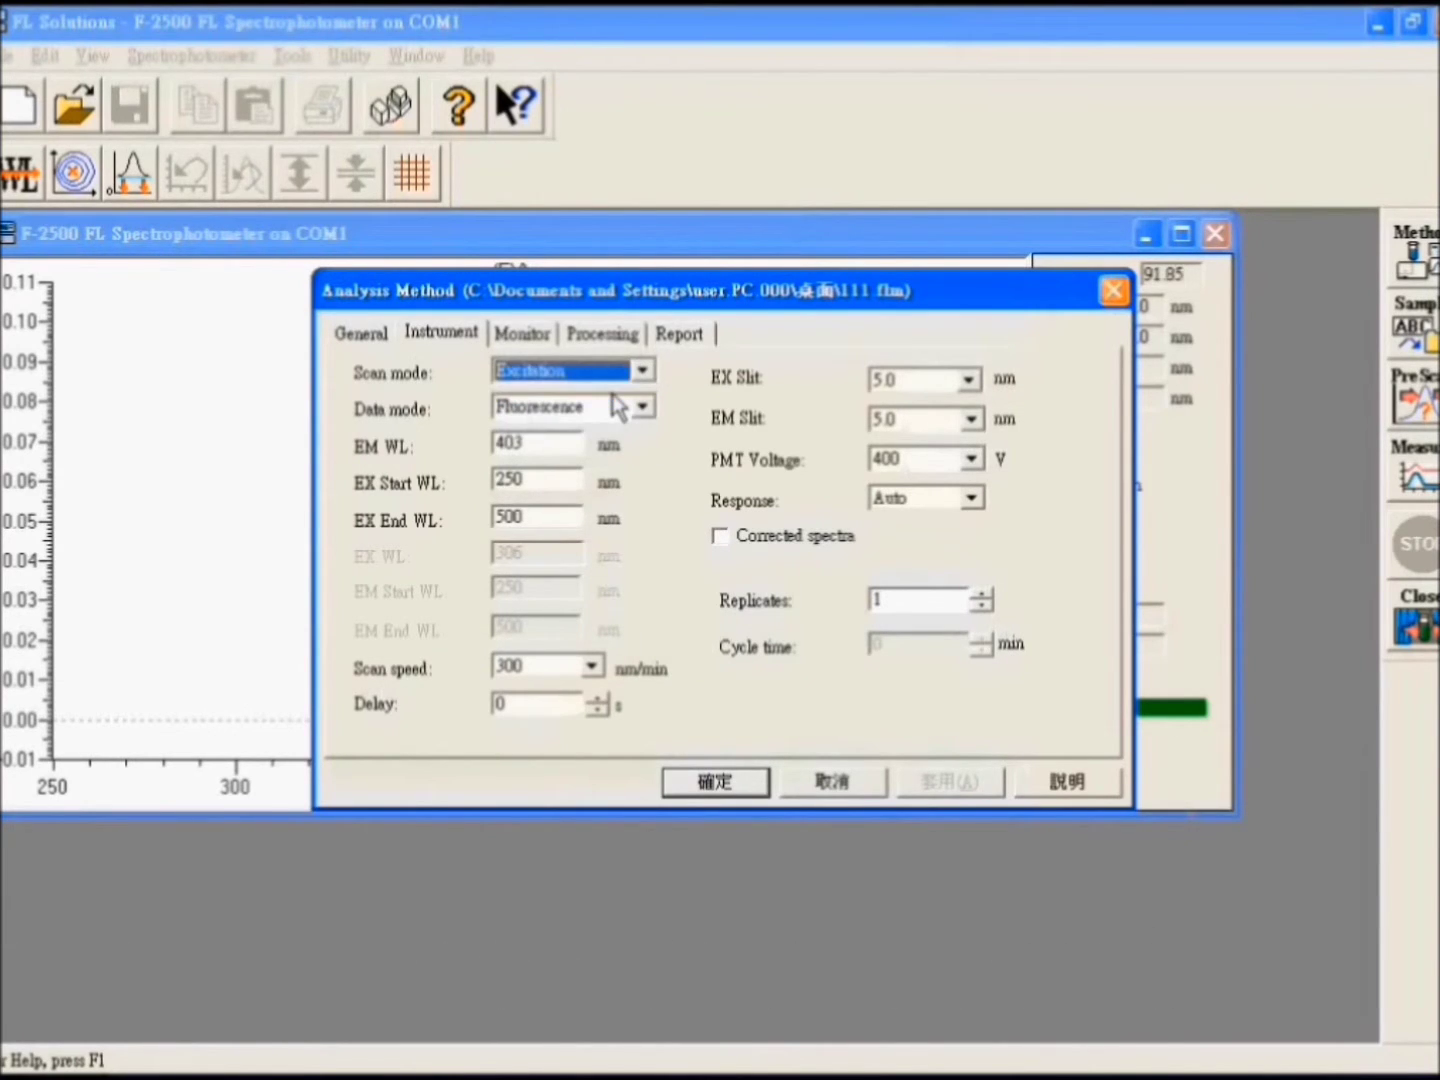
click(636, 409)
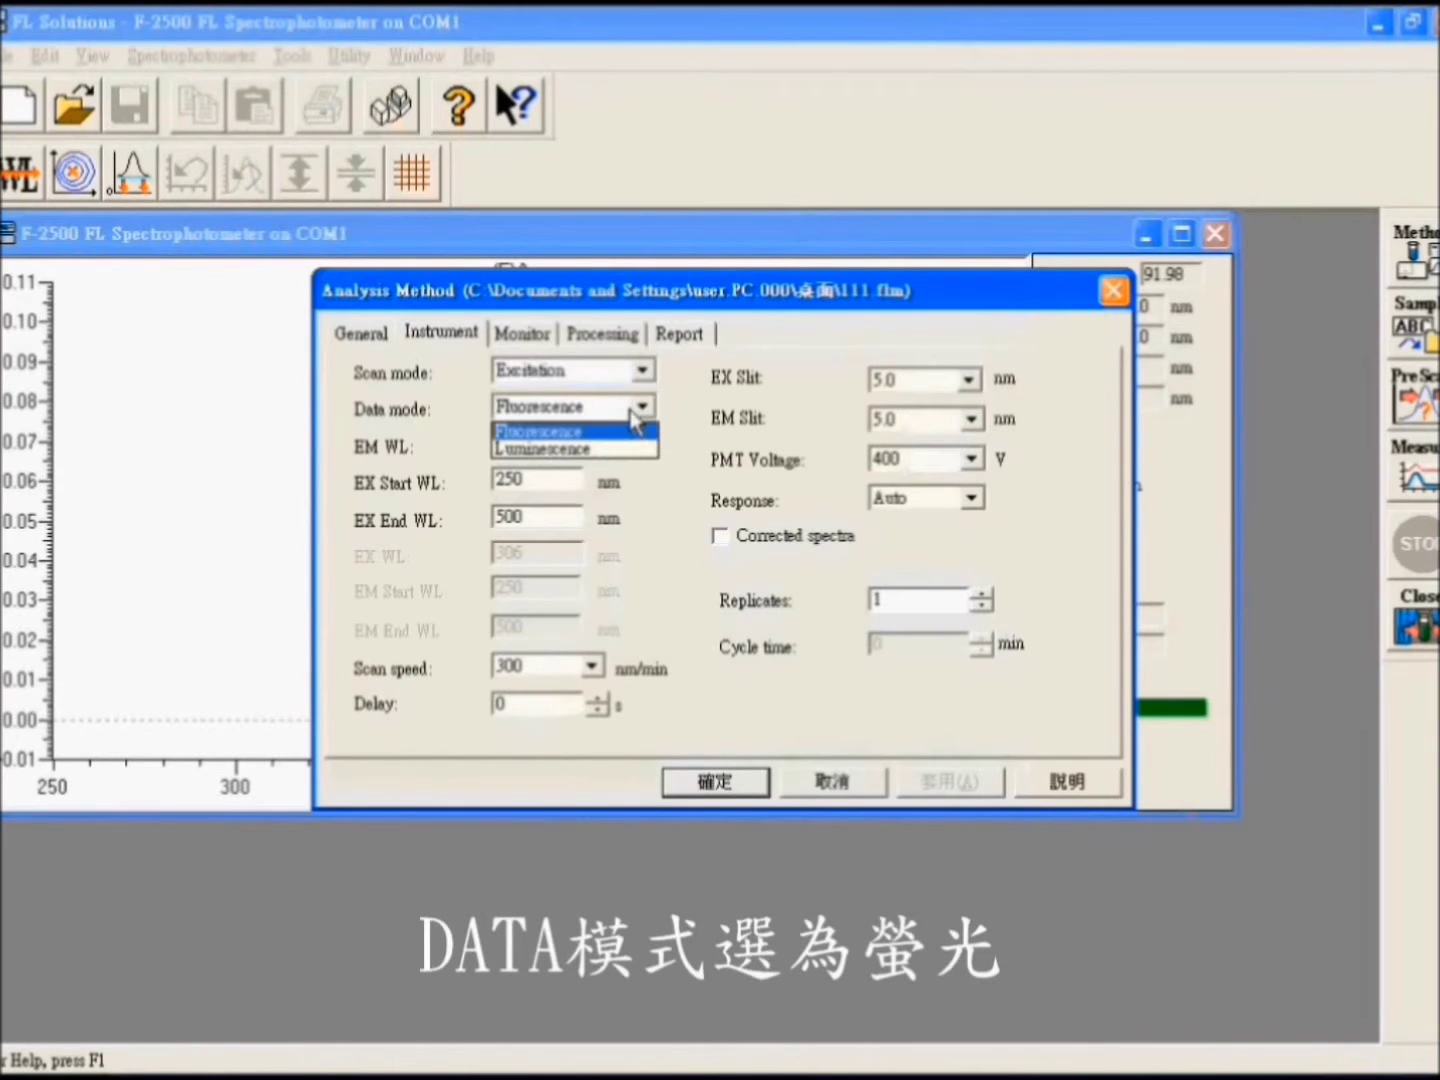
click(609, 432)
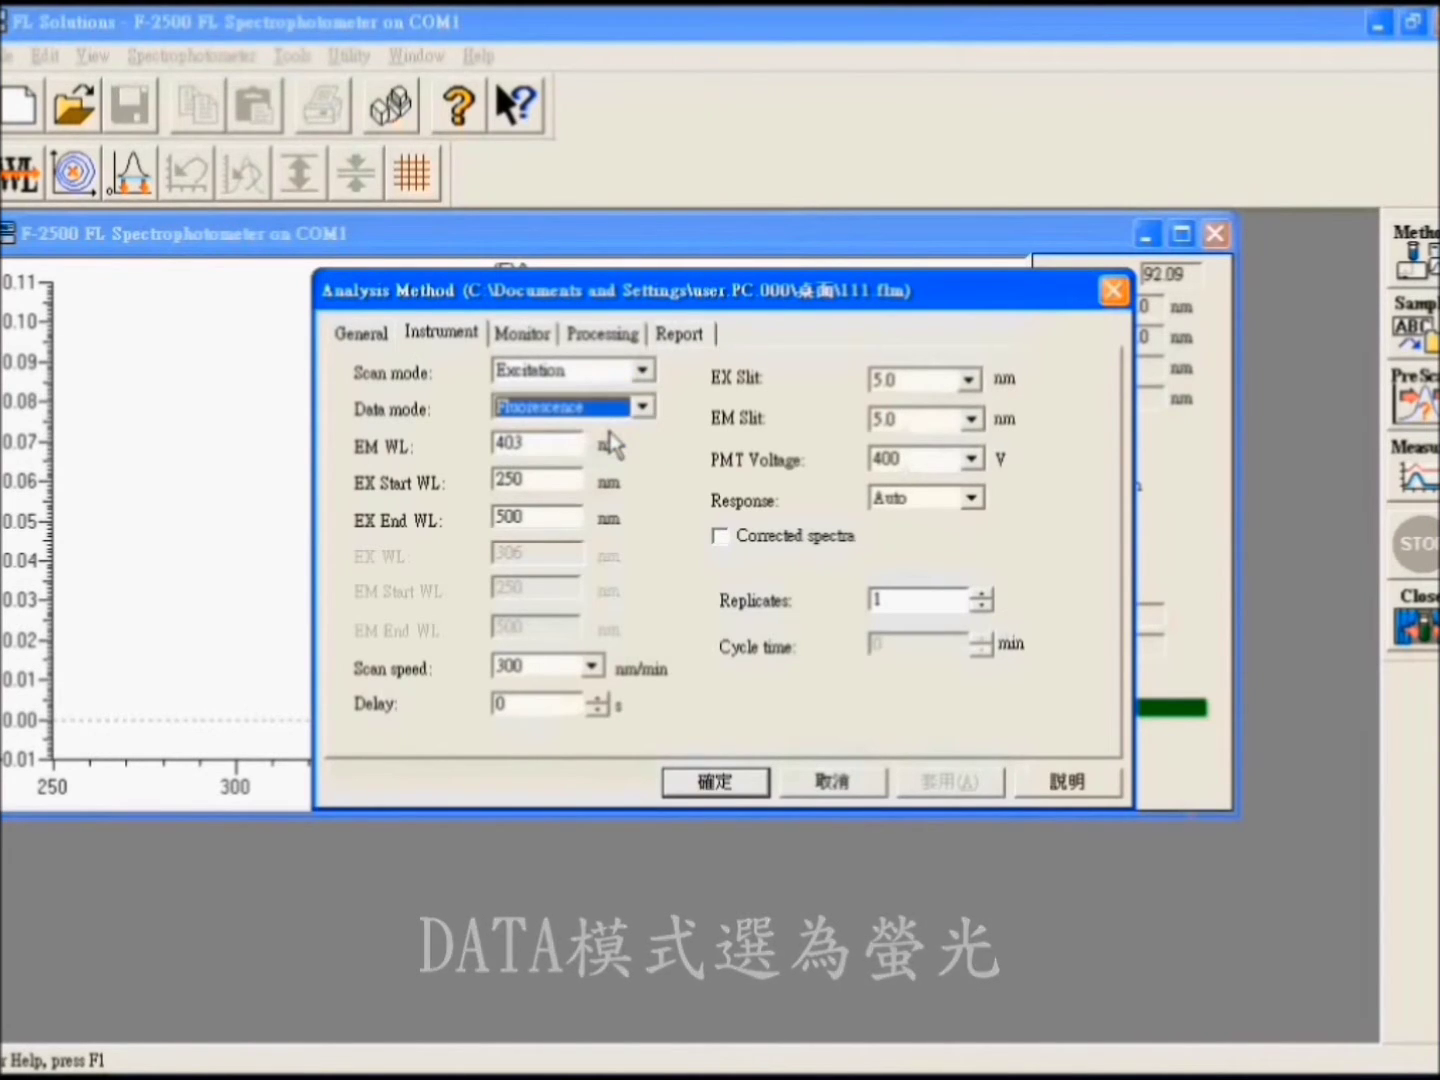
double_click(557, 444)
text(41)
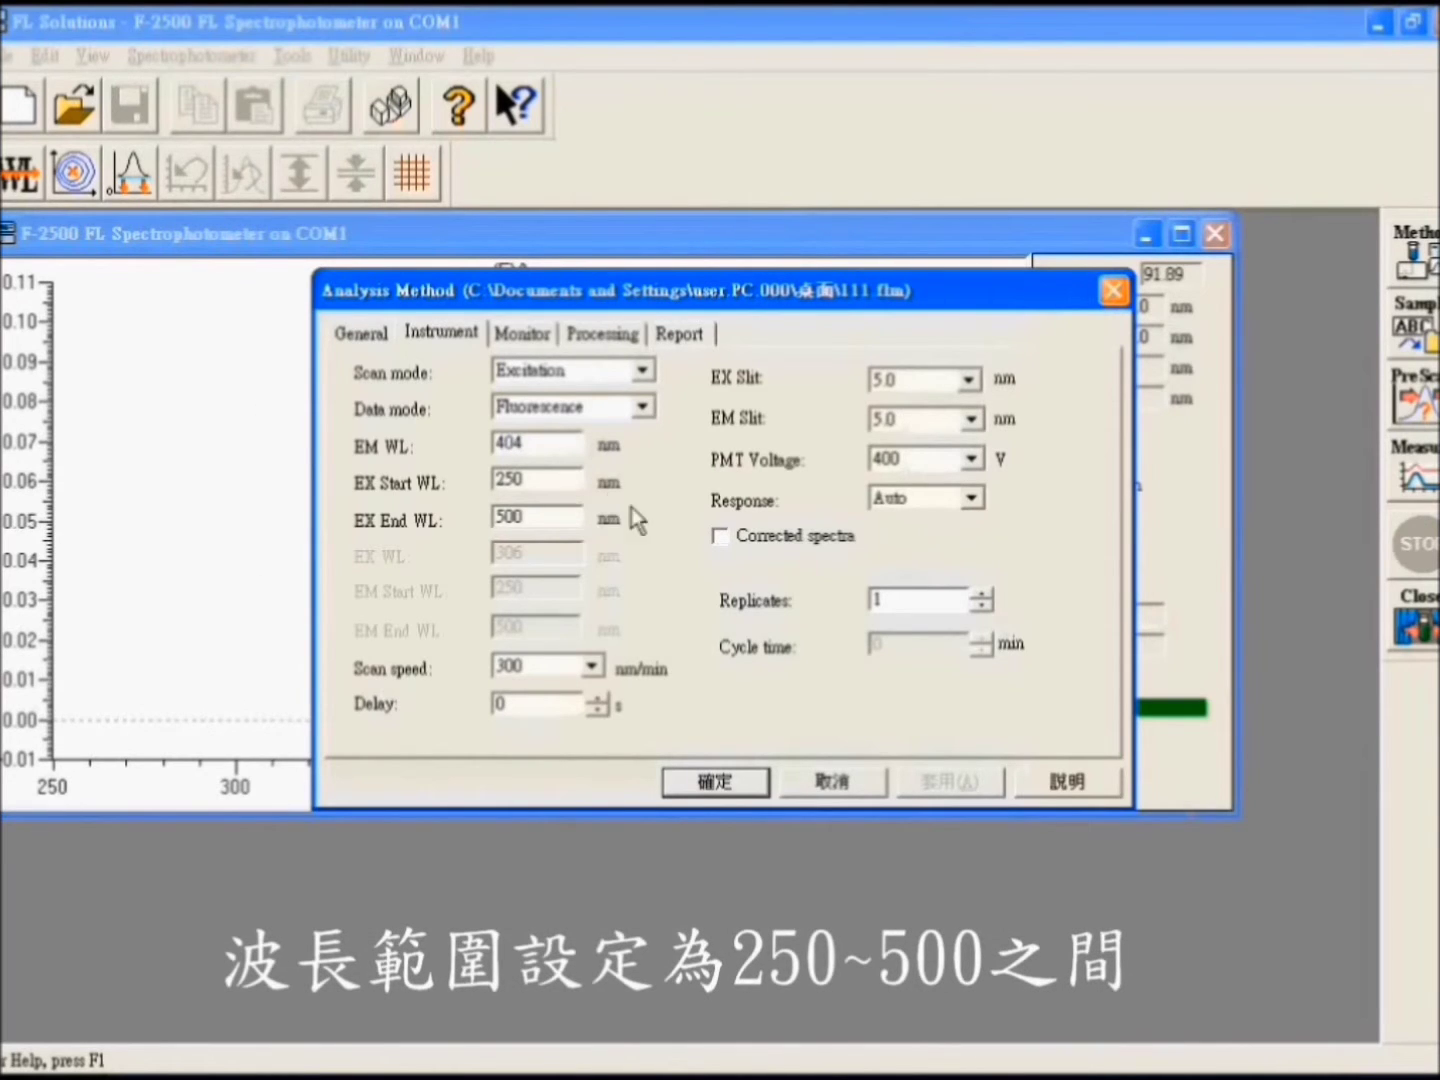
click(520, 480)
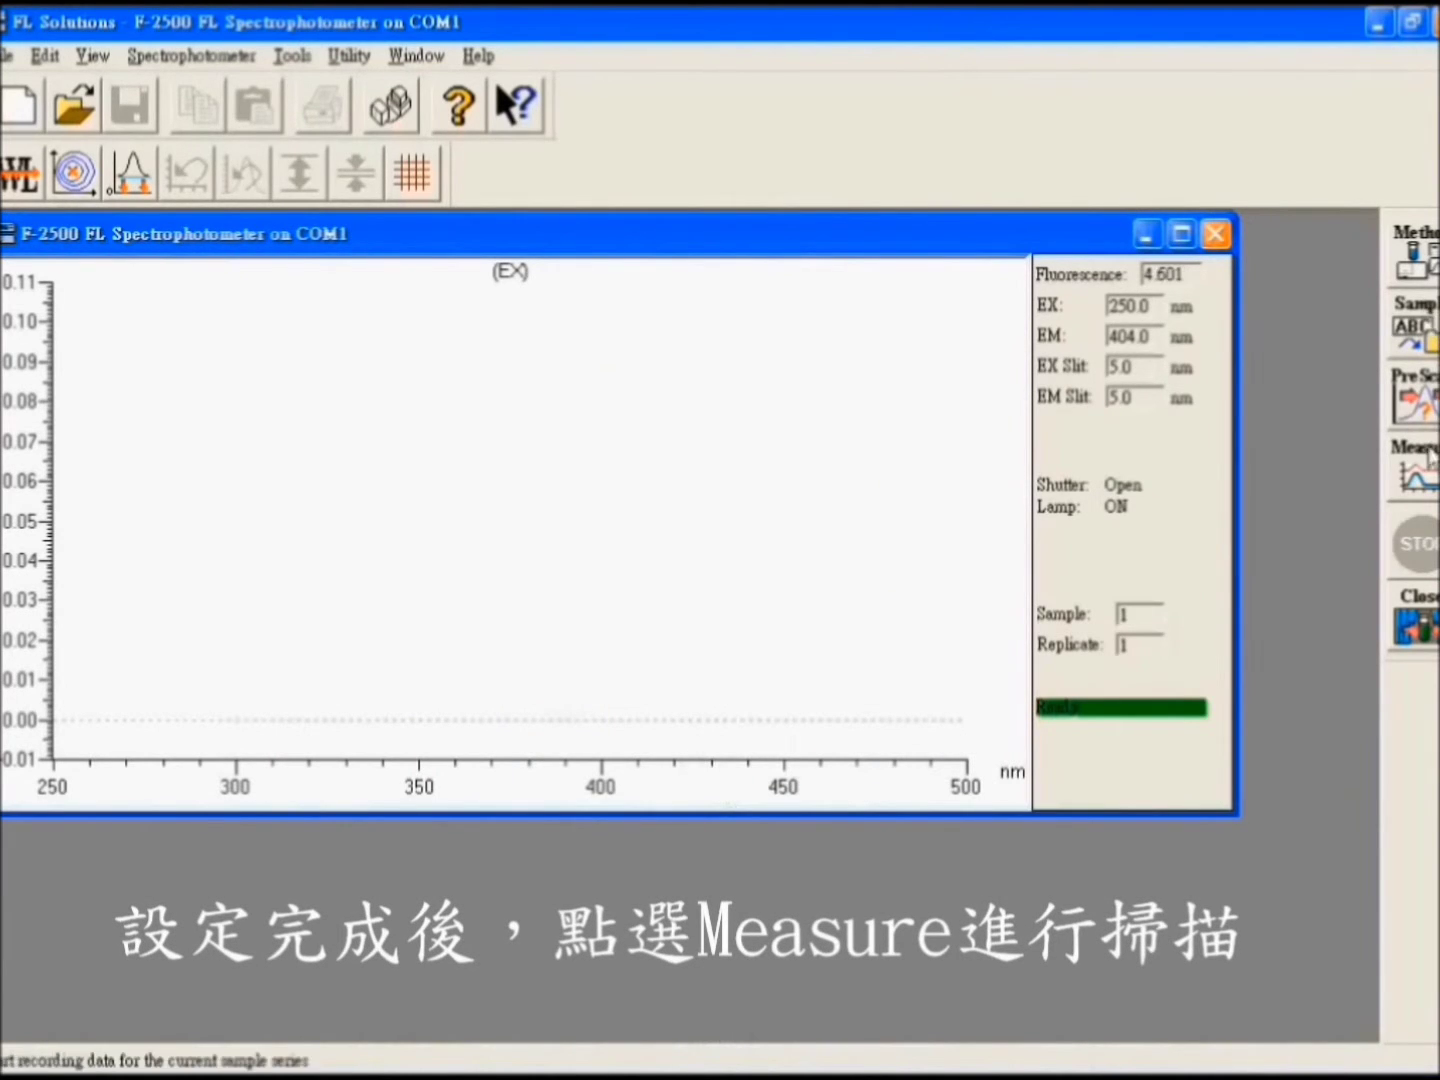
Measure the salicylic acid excitation spectrum from 250 to 500 nm
click(1427, 462)
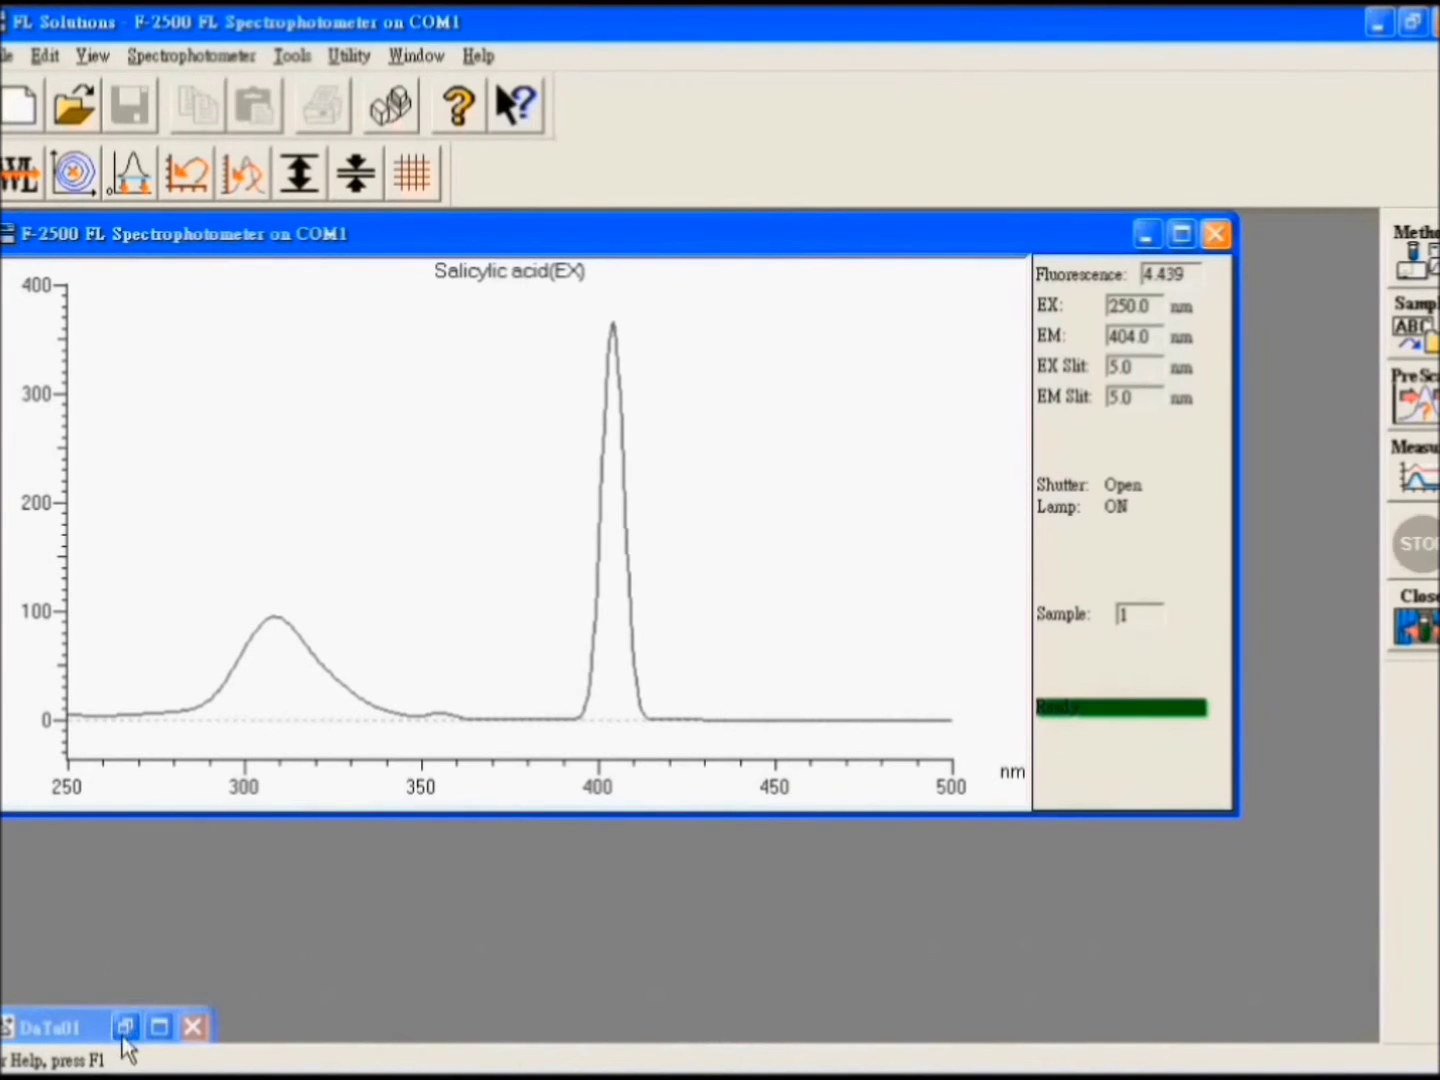
Check the 308 nm excitation peak in the DaTa01 peak table and reopen the analysis method
click(159, 1028)
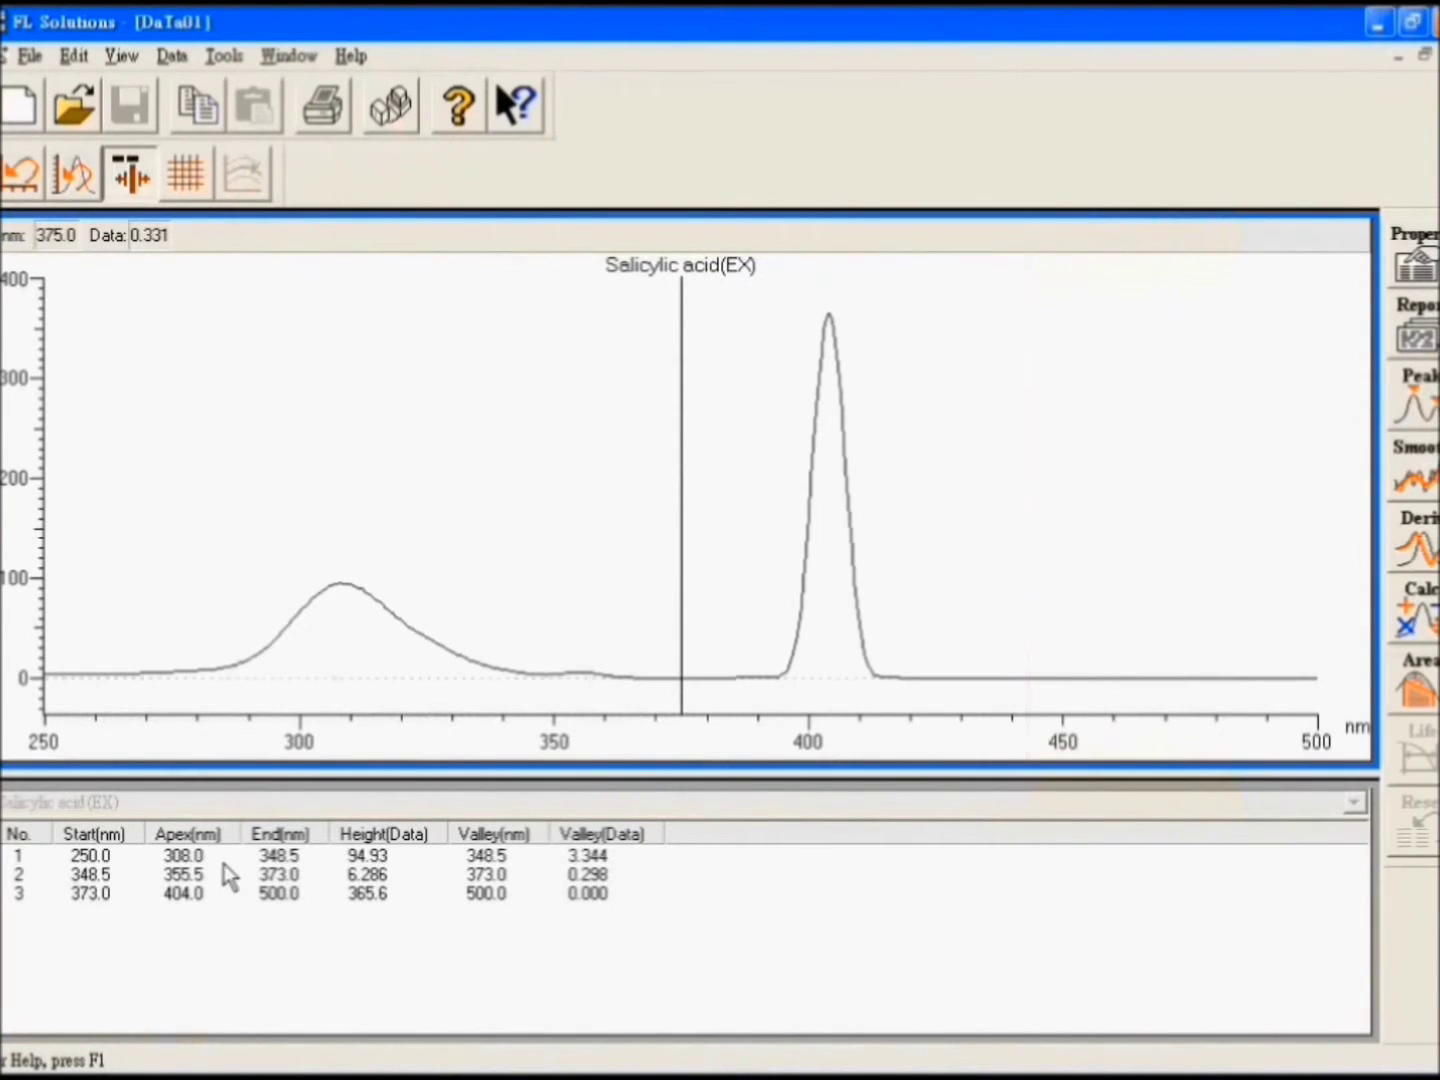
click(184, 856)
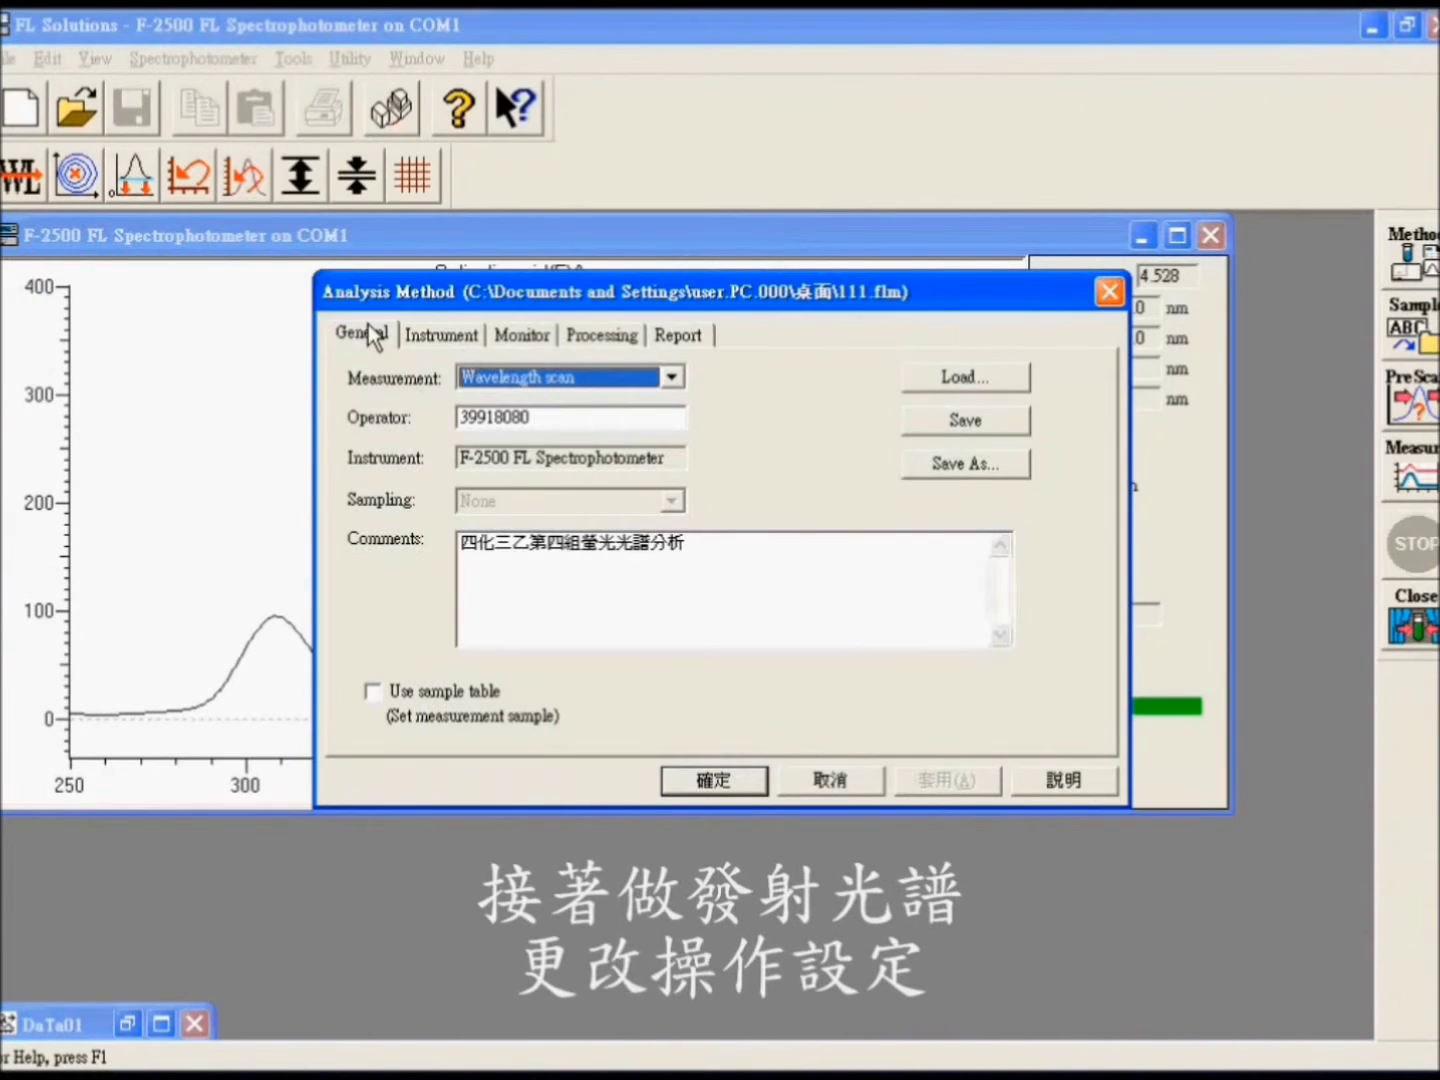
click(370, 333)
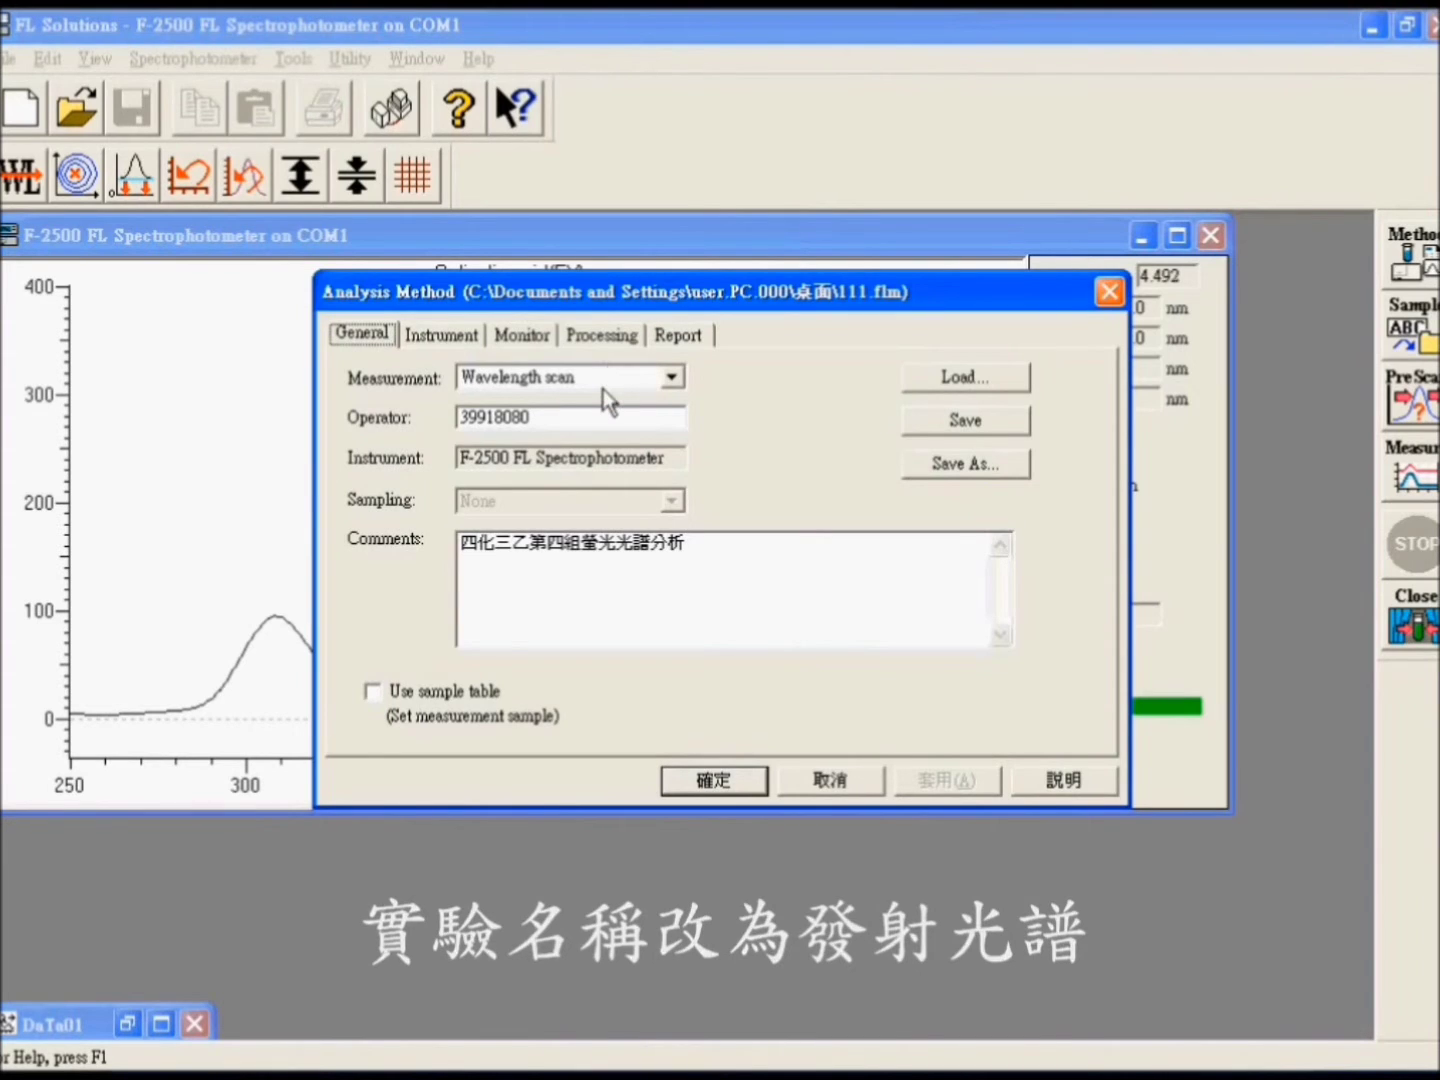
Switch to an Emission scan with excitation at 310 nm, apply it, and run the emission measurement
click(461, 336)
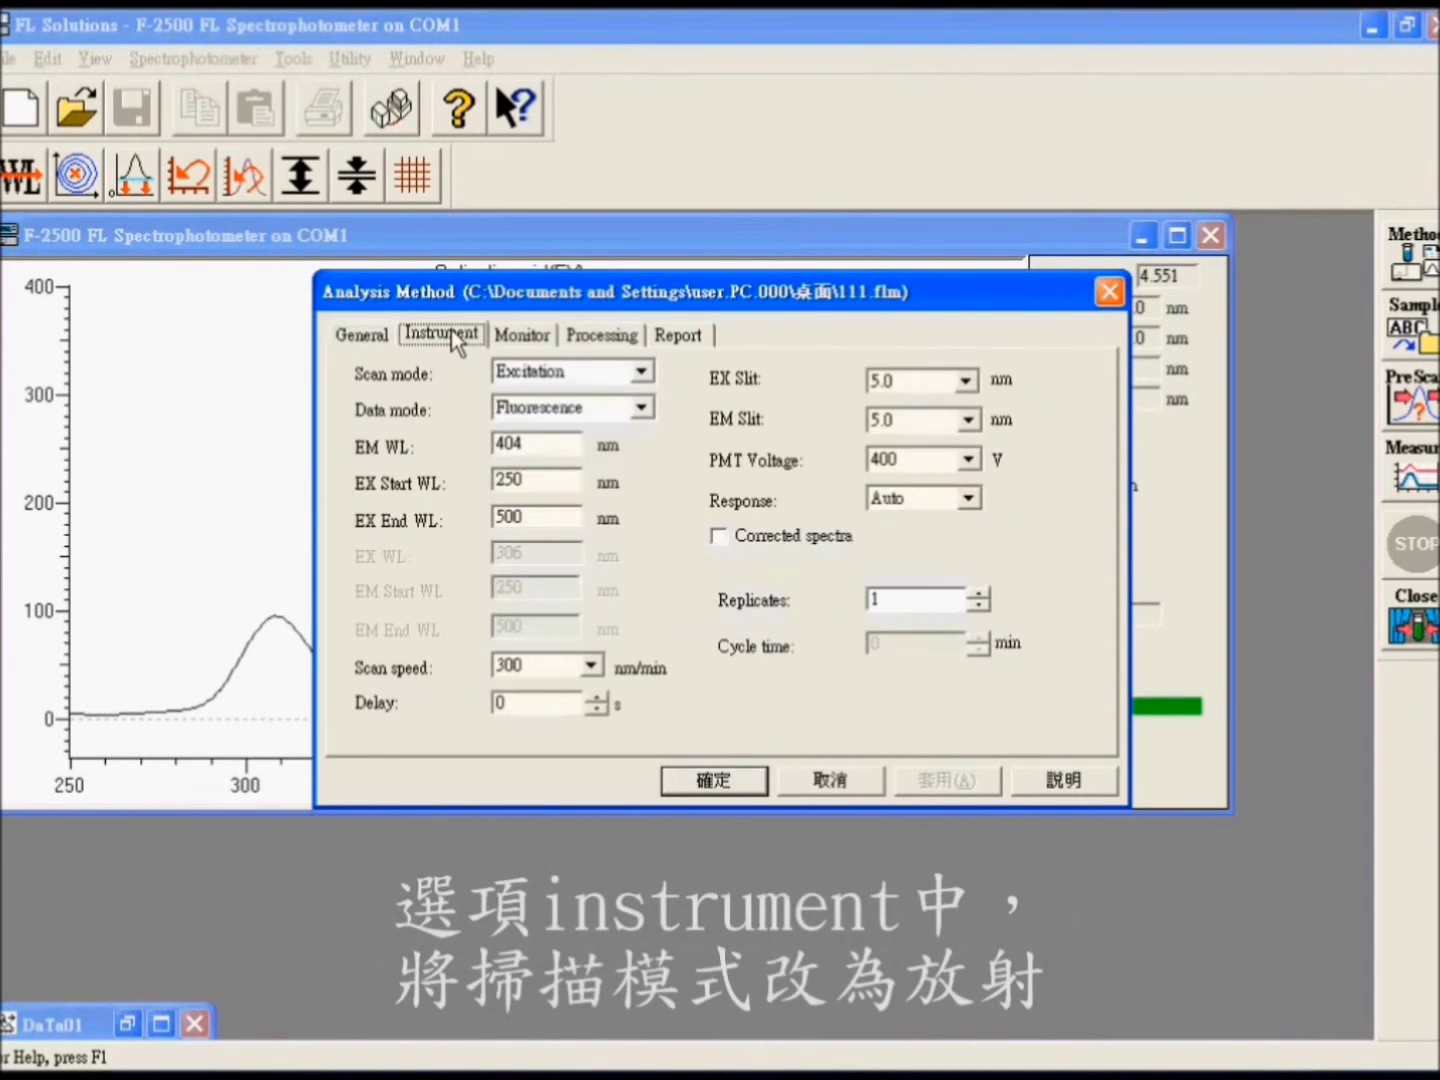
click(640, 372)
click(608, 413)
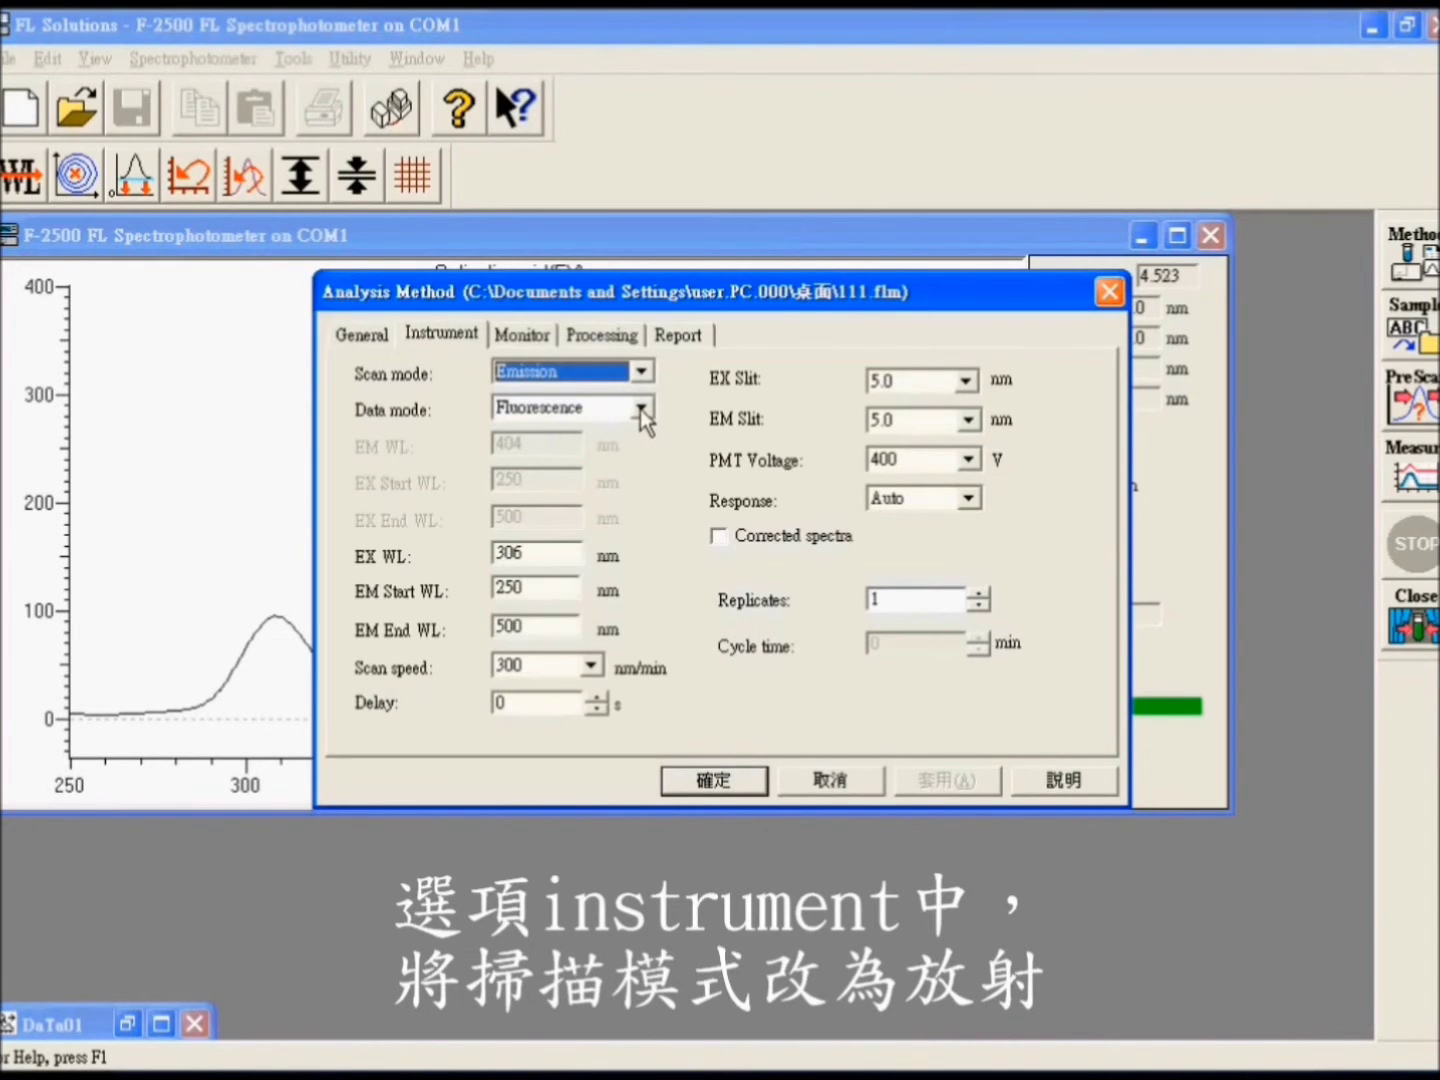
double_click(509, 589)
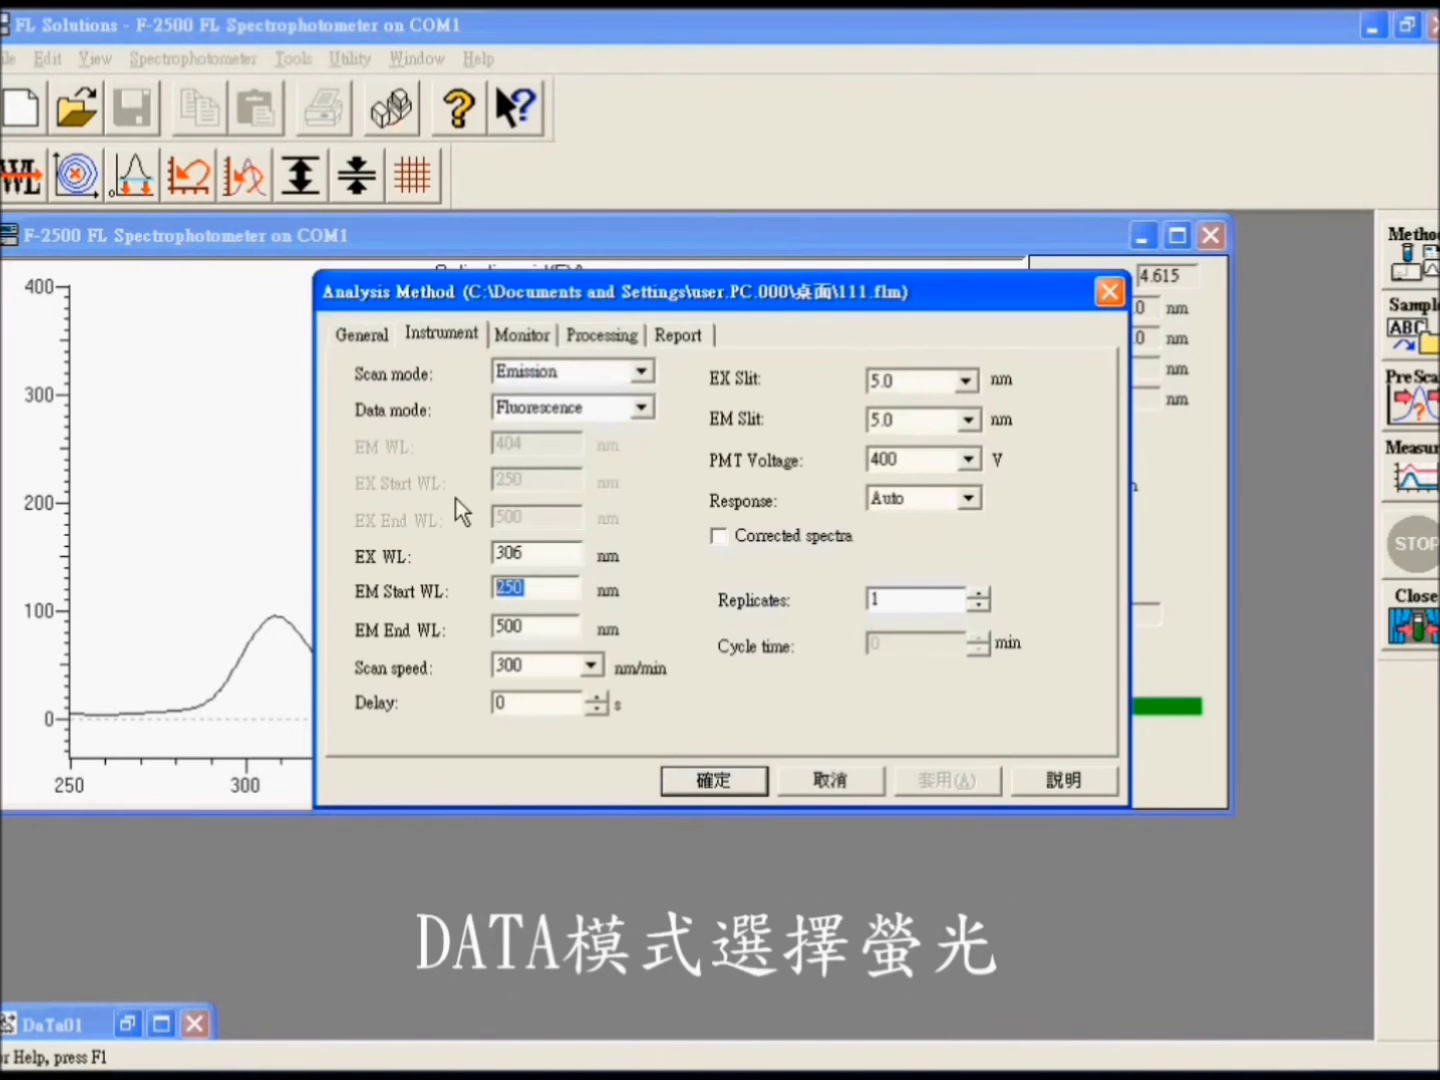
drag(523, 556, 463, 552)
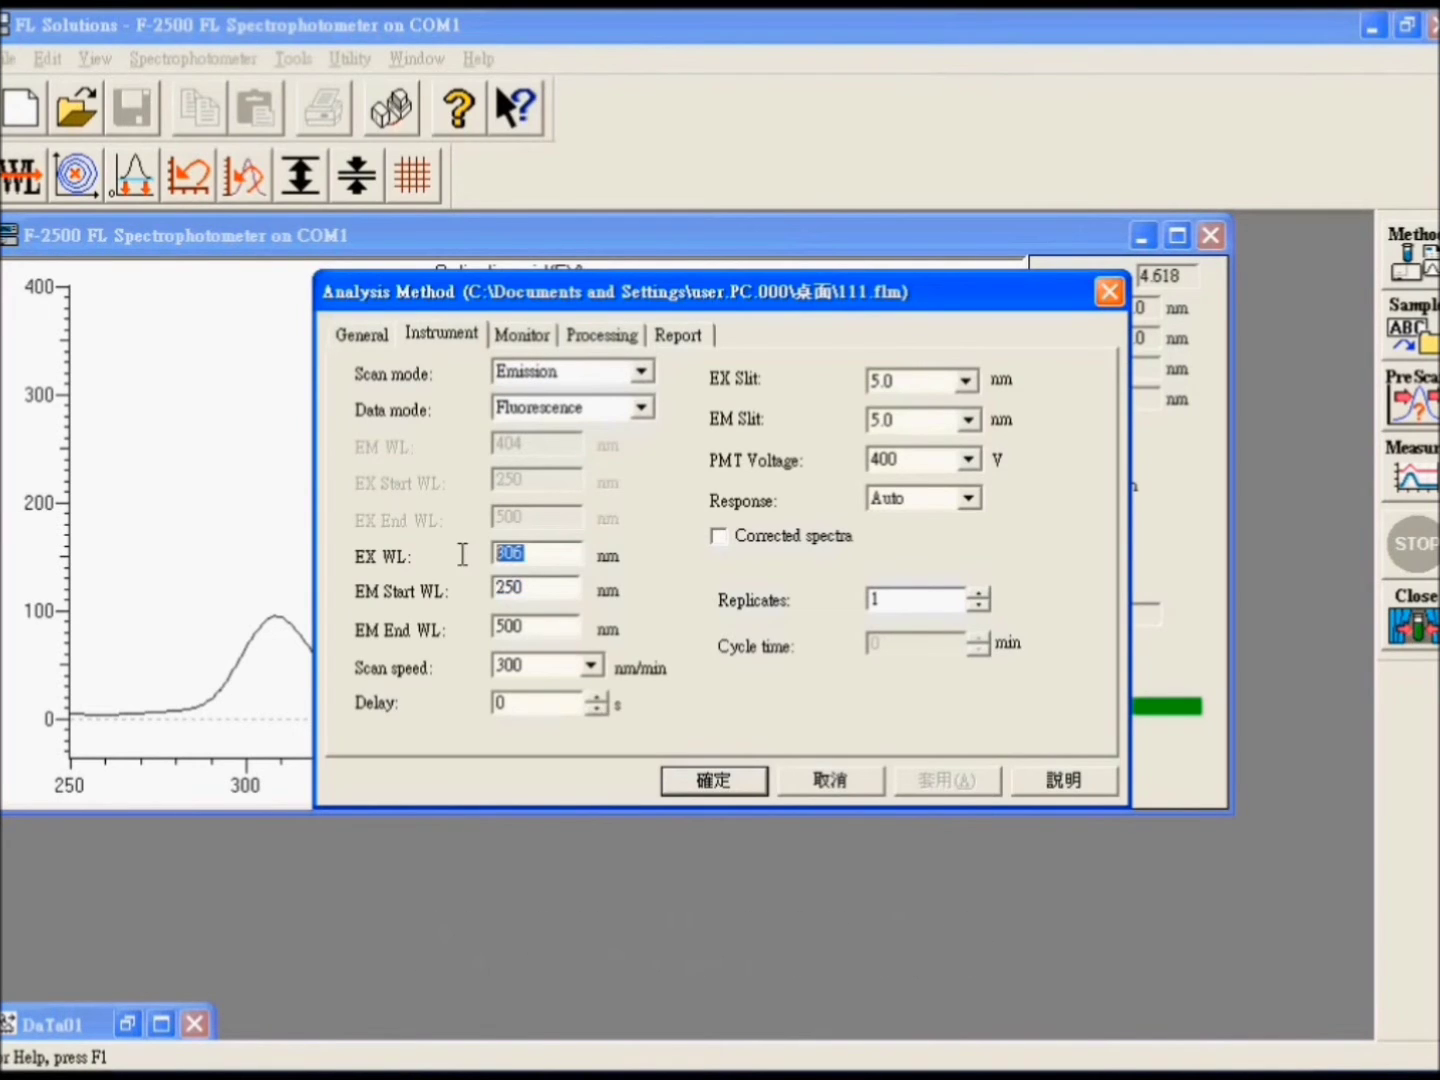
text(310)
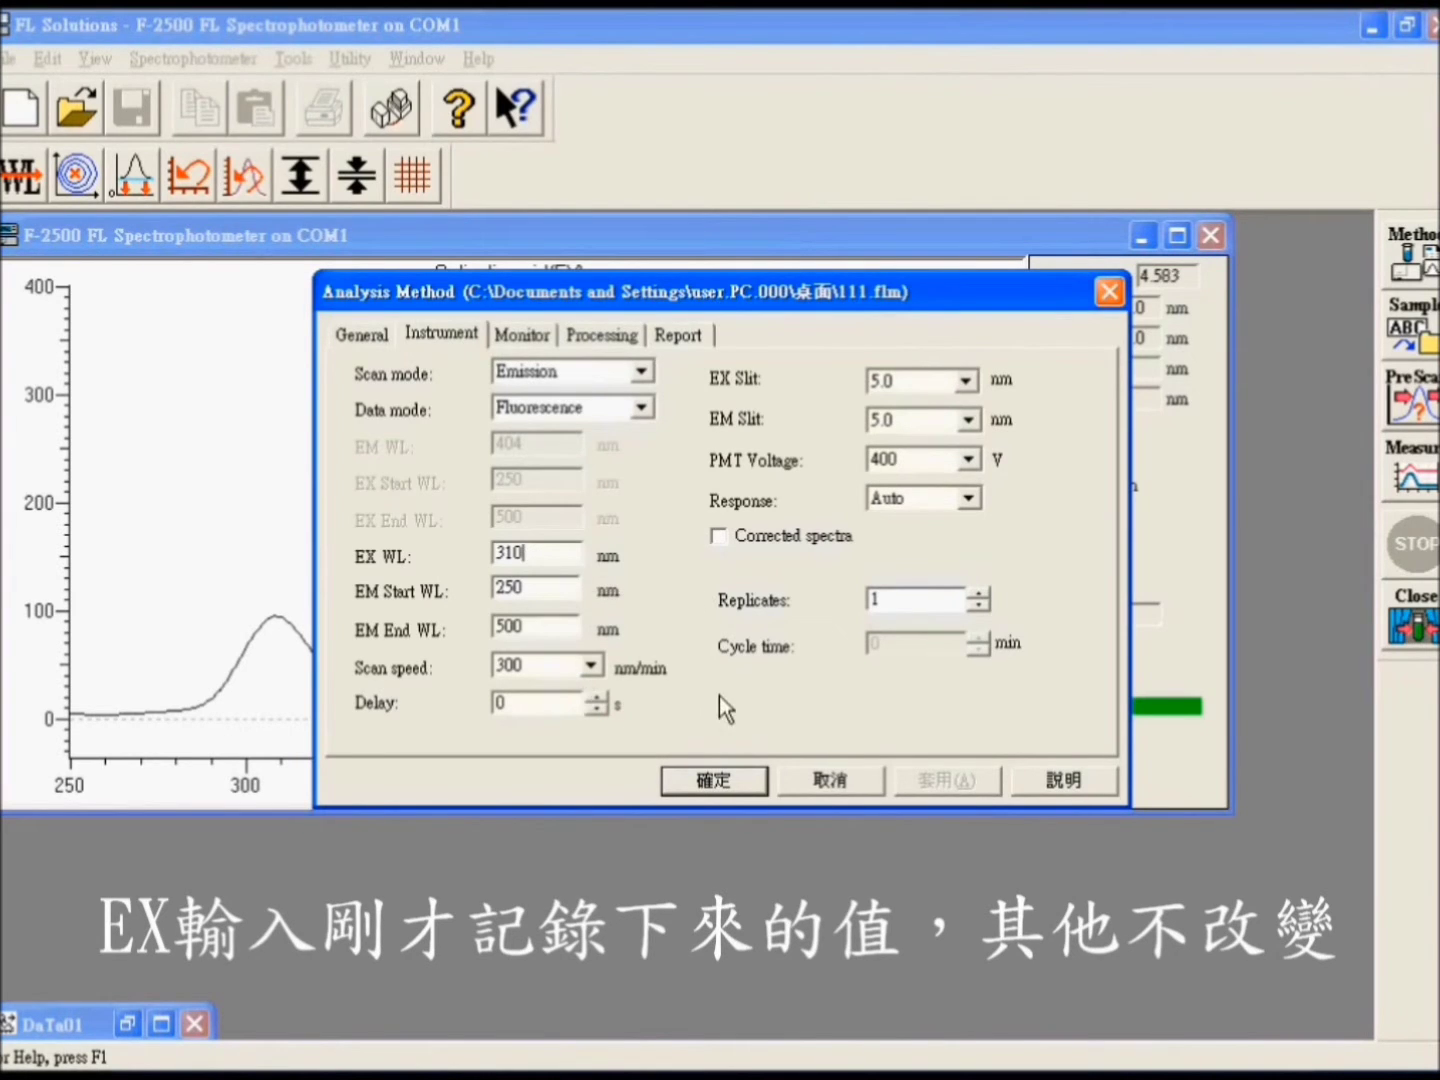
click(760, 779)
key(F4)
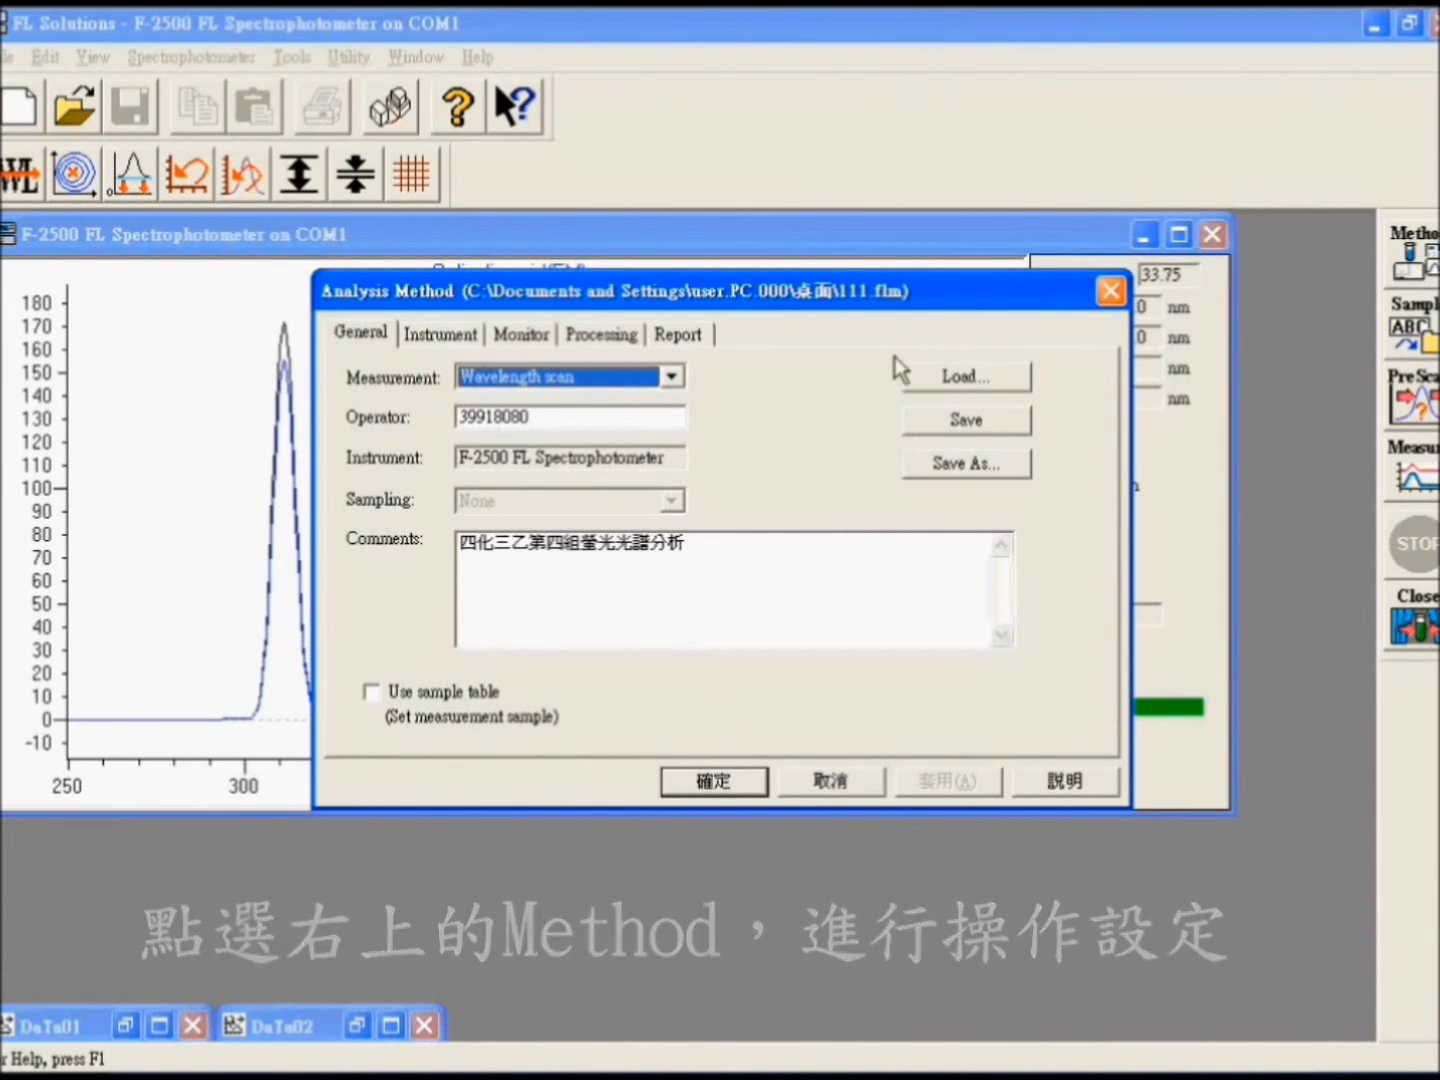
Change the measurement type to Photometry and show its instrument settings
click(670, 377)
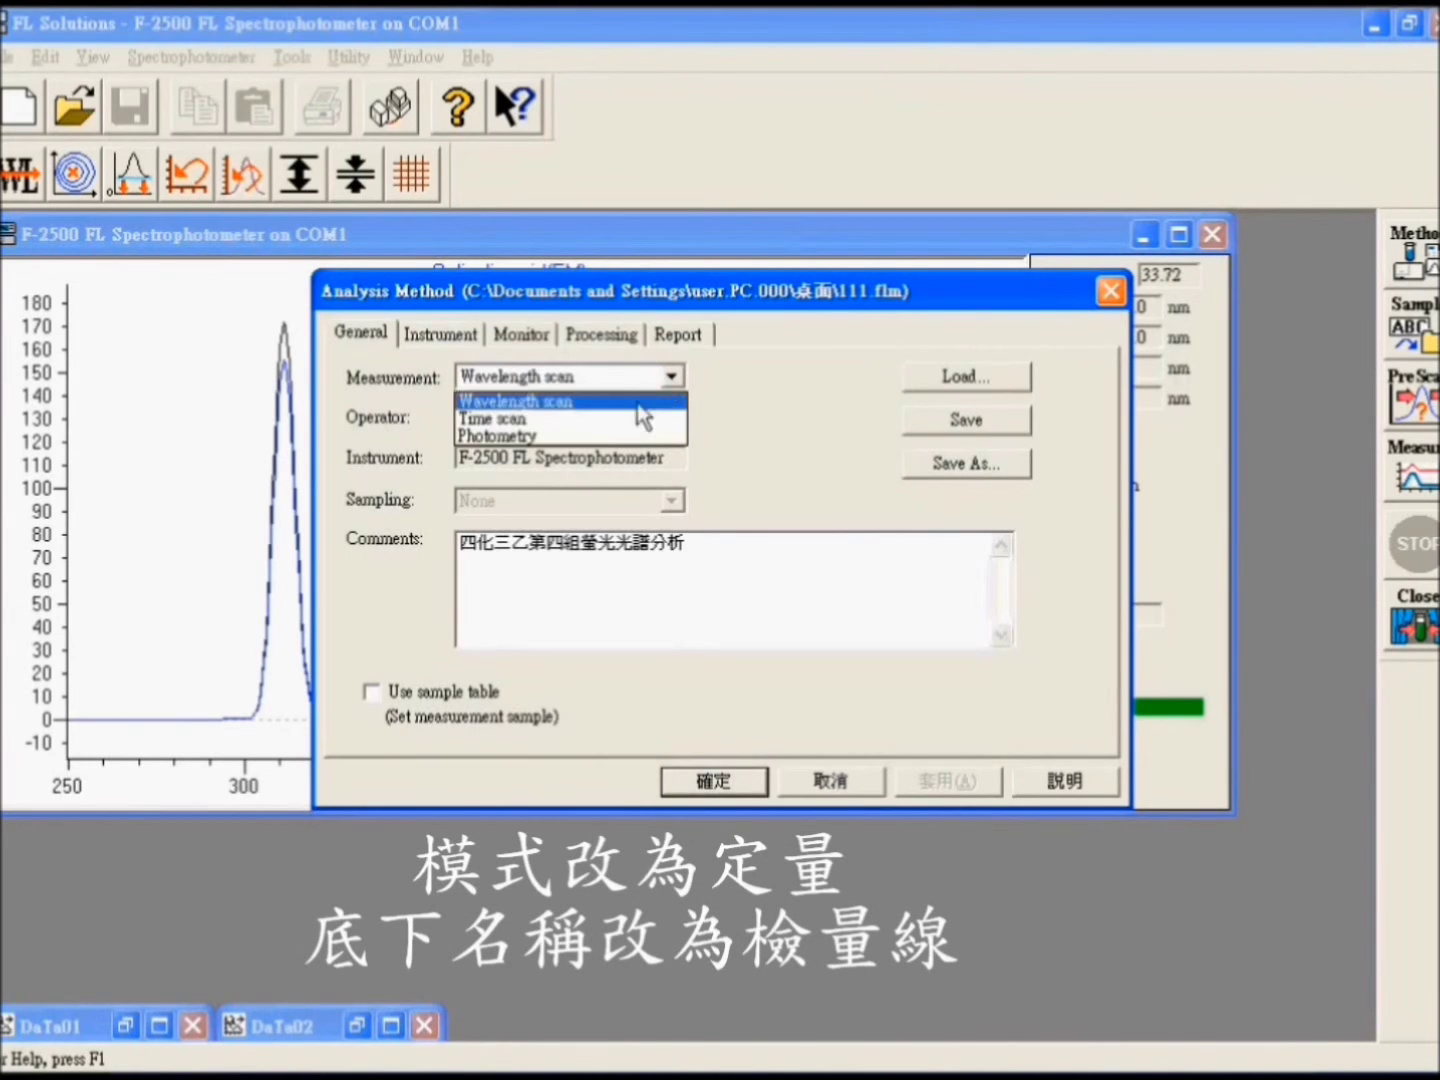
click(598, 435)
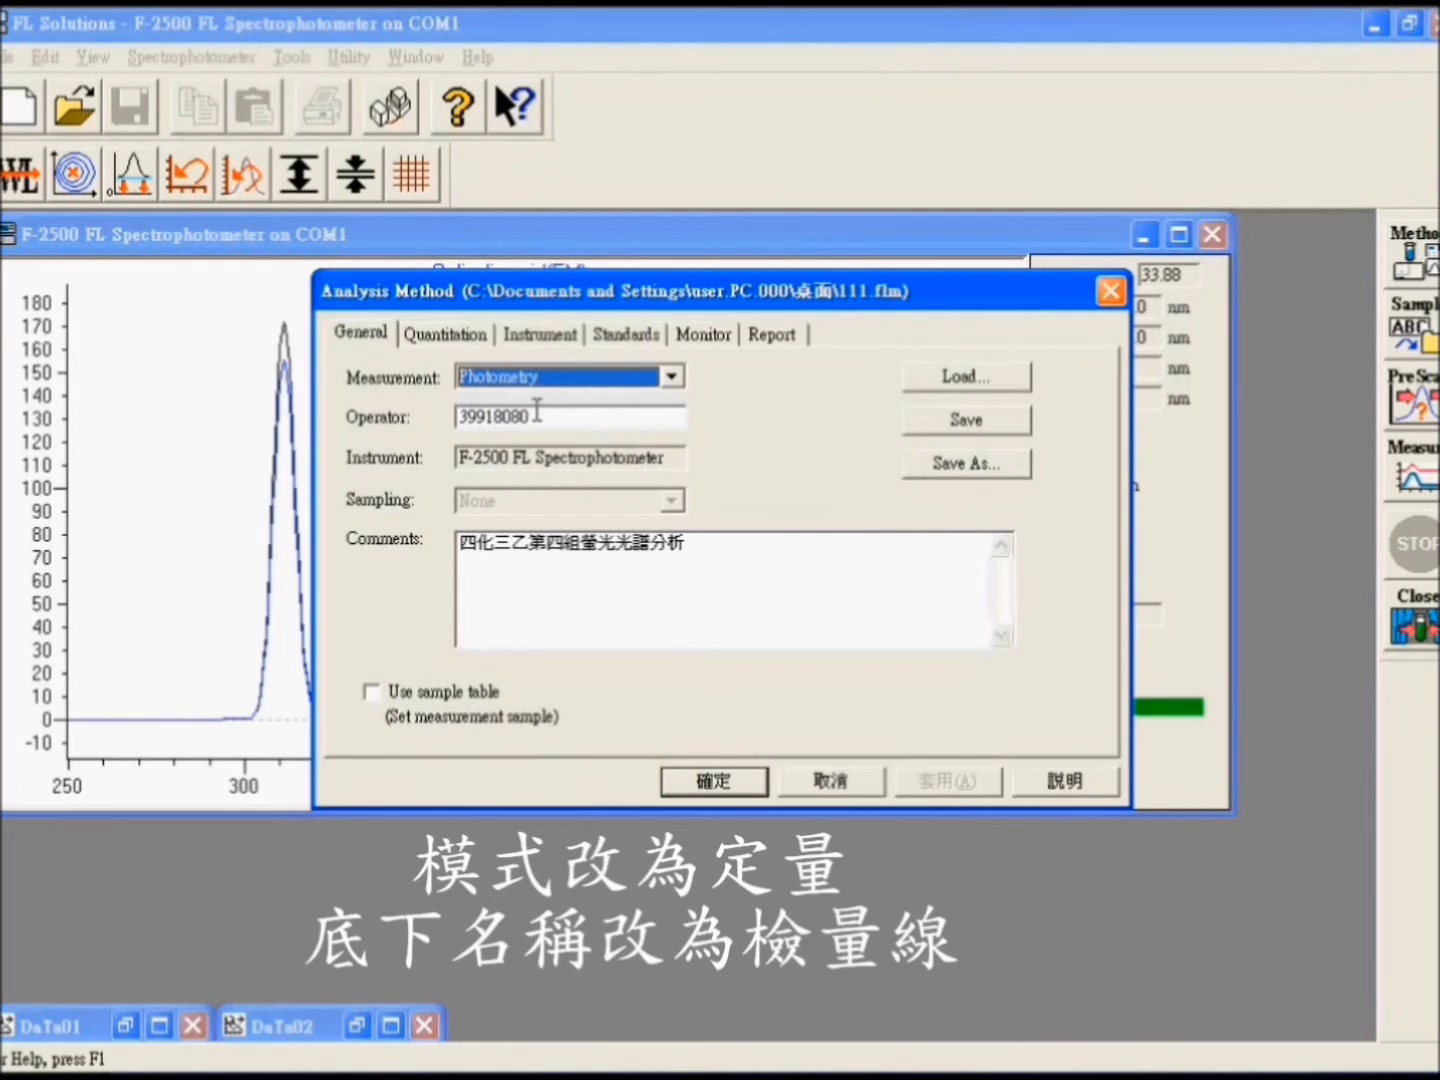
click(553, 339)
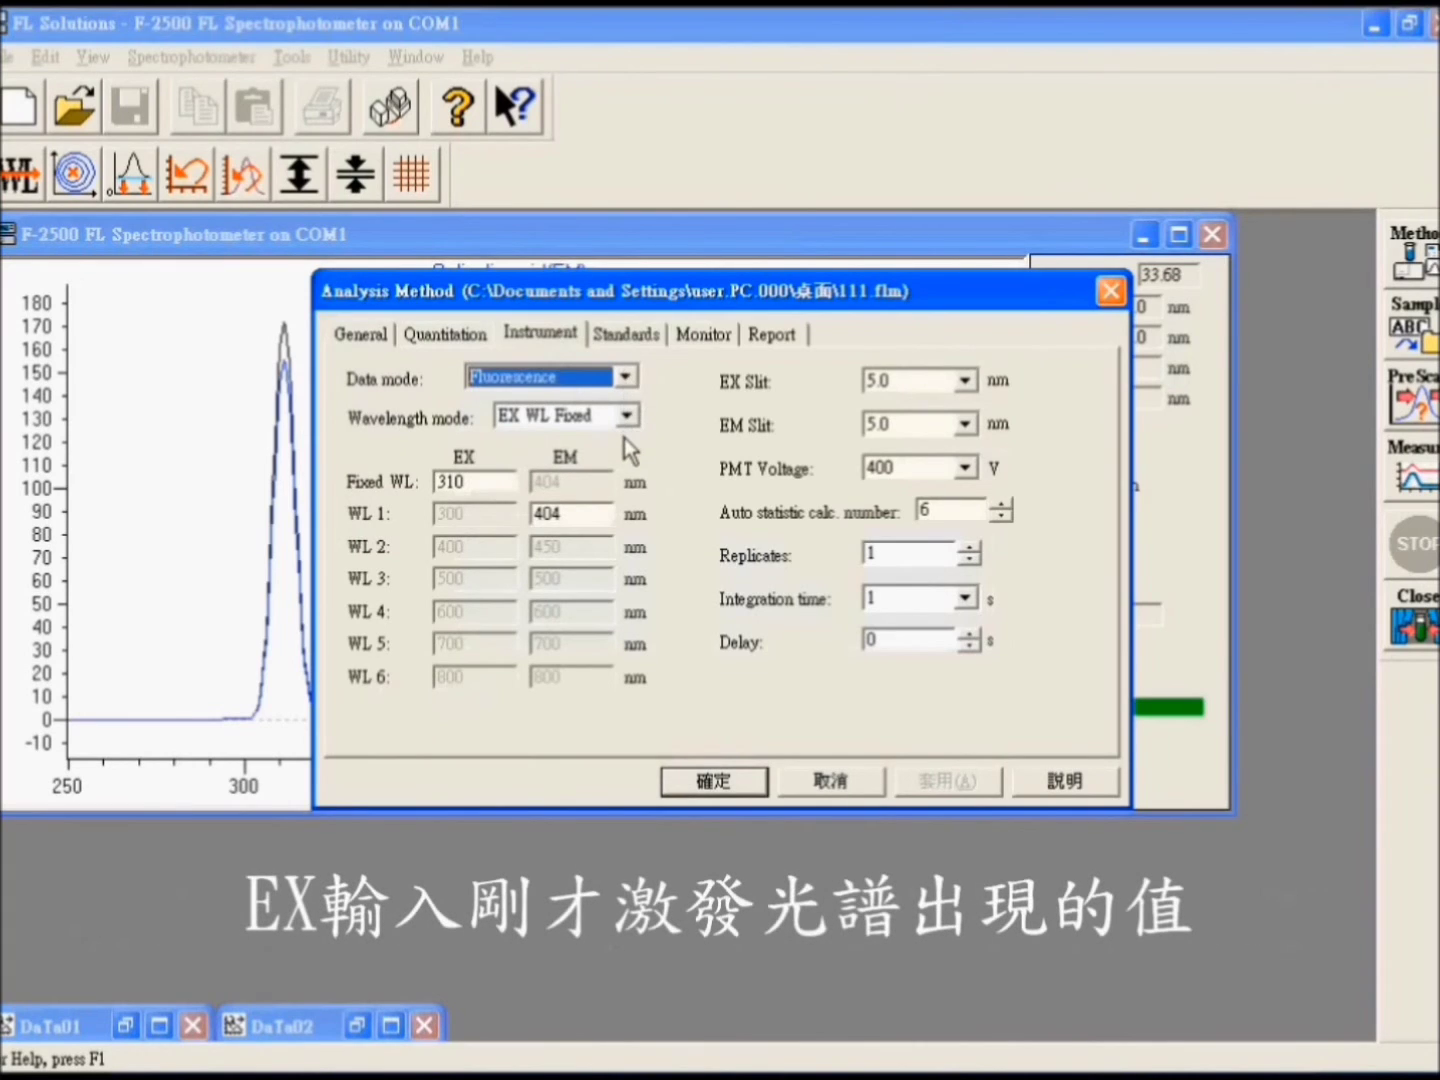
Set the fixed excitation wavelength to 308 nm and the emission wavelength to 400 nm
click(476, 482)
drag(476, 483, 397, 485)
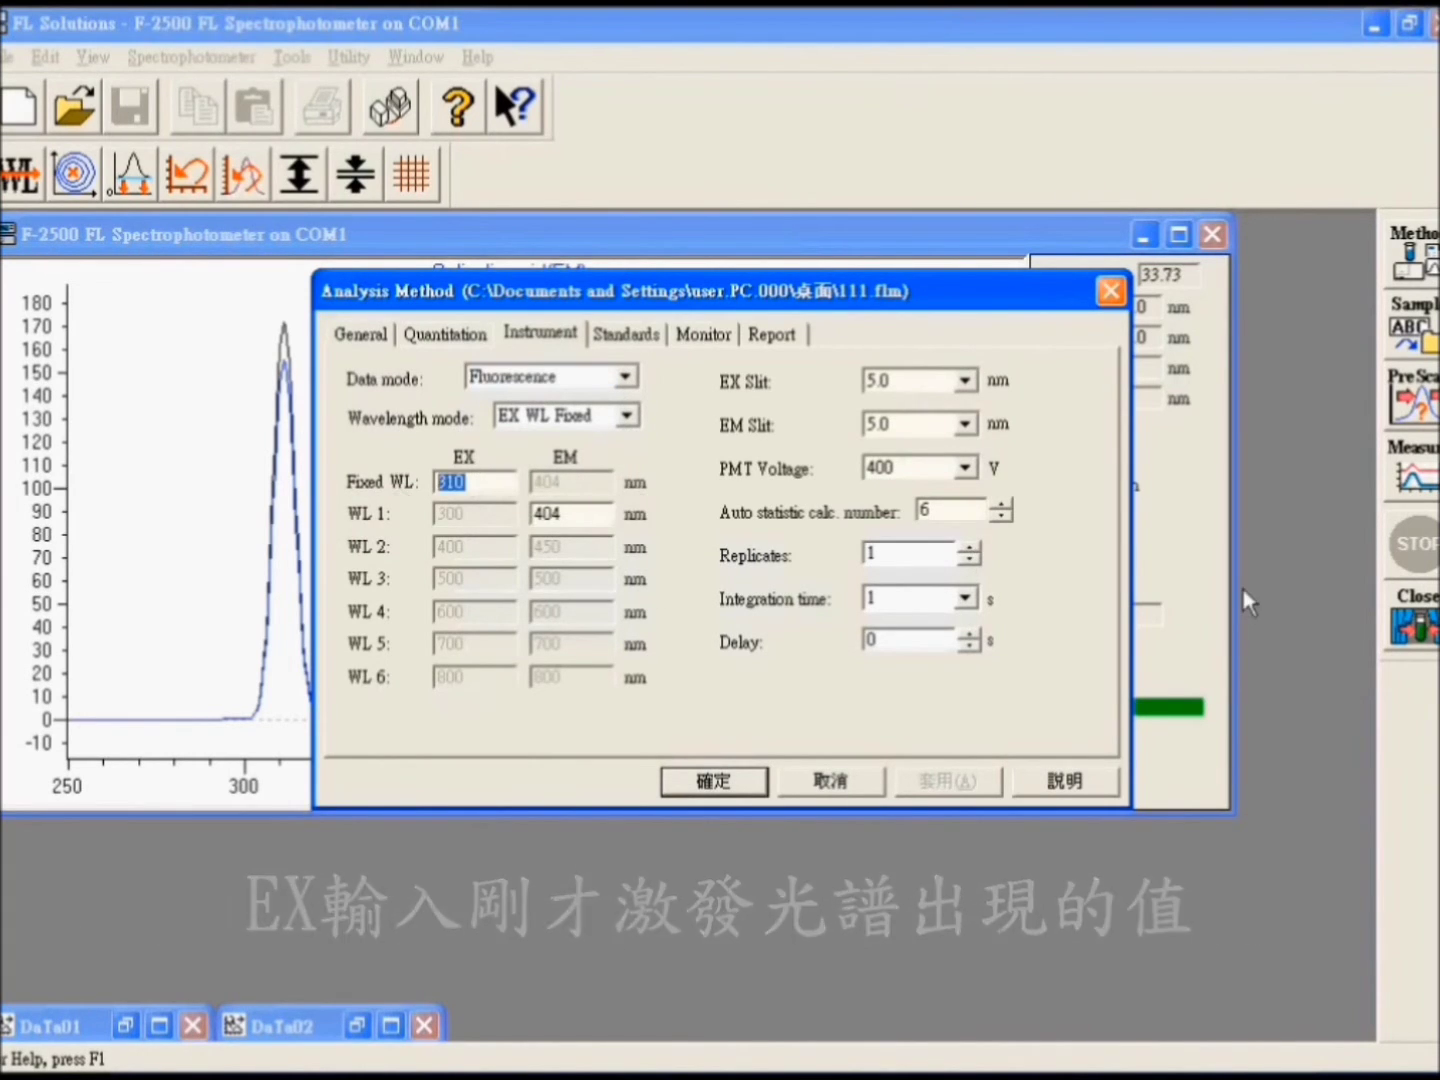
text(3)
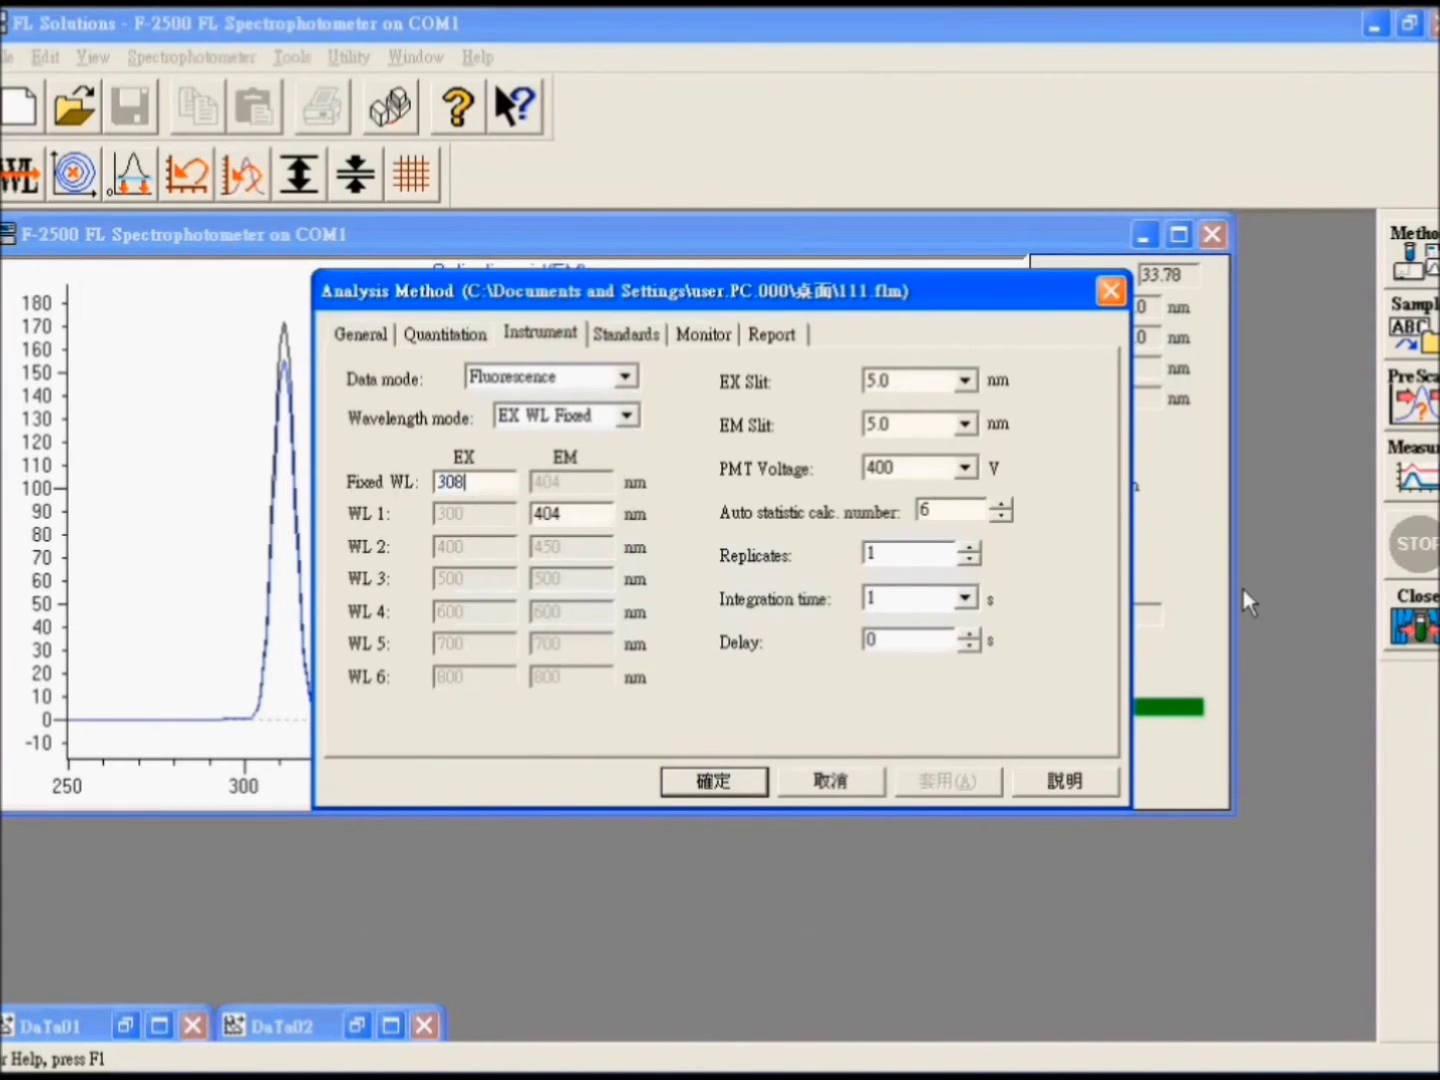
double_click(560, 514)
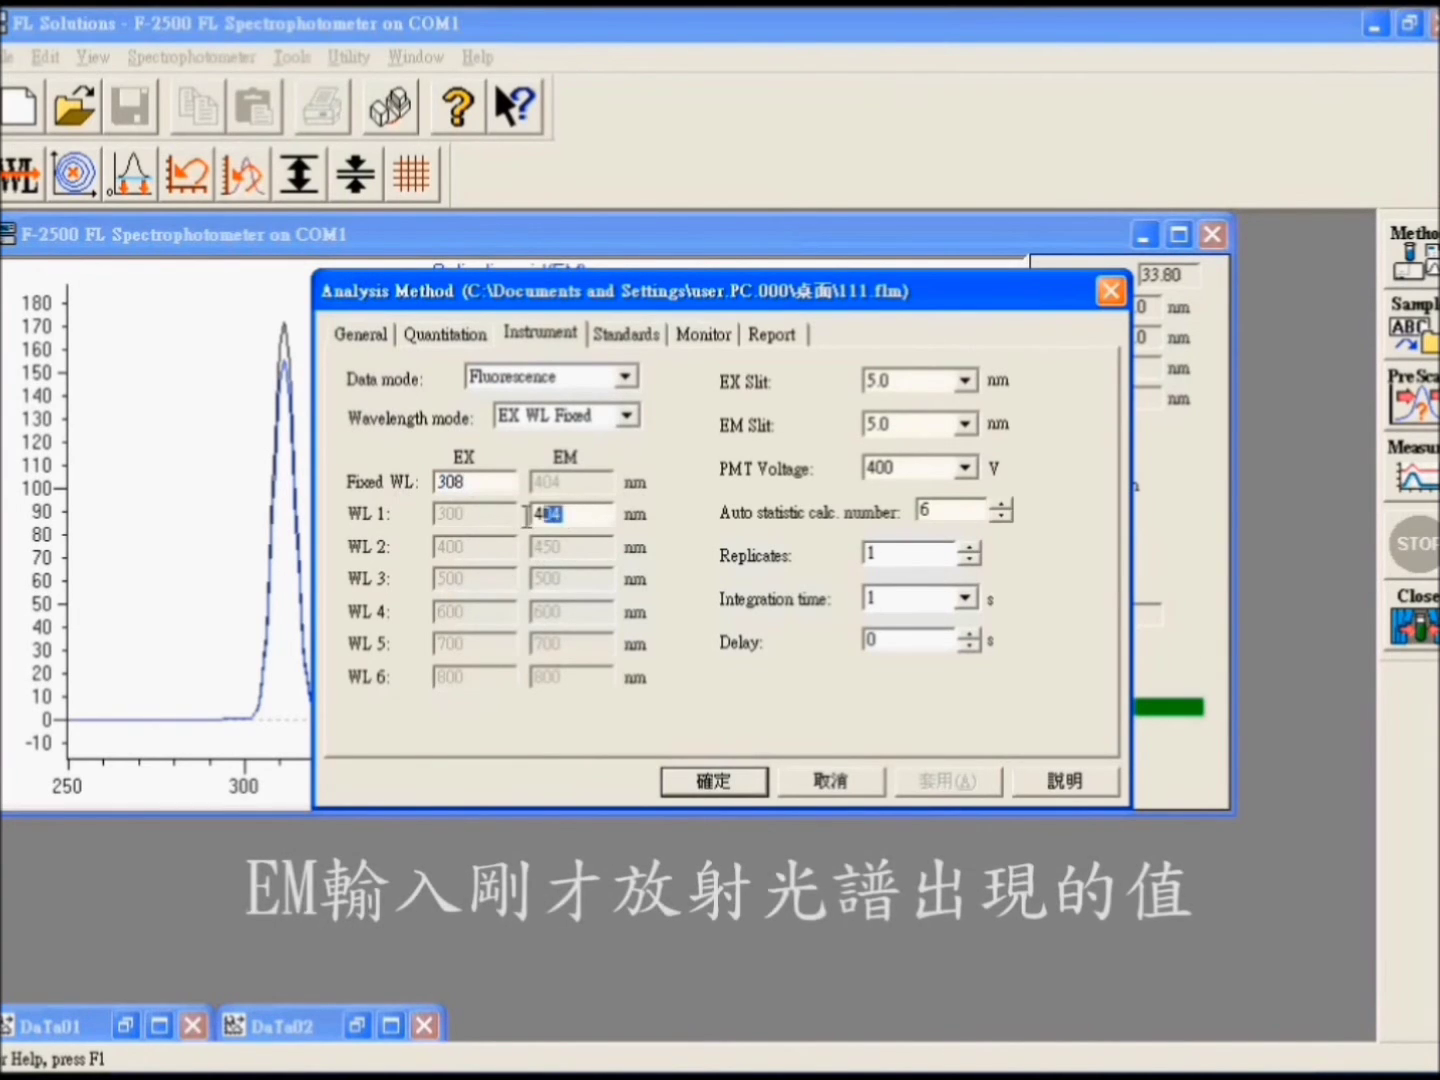
text(400)
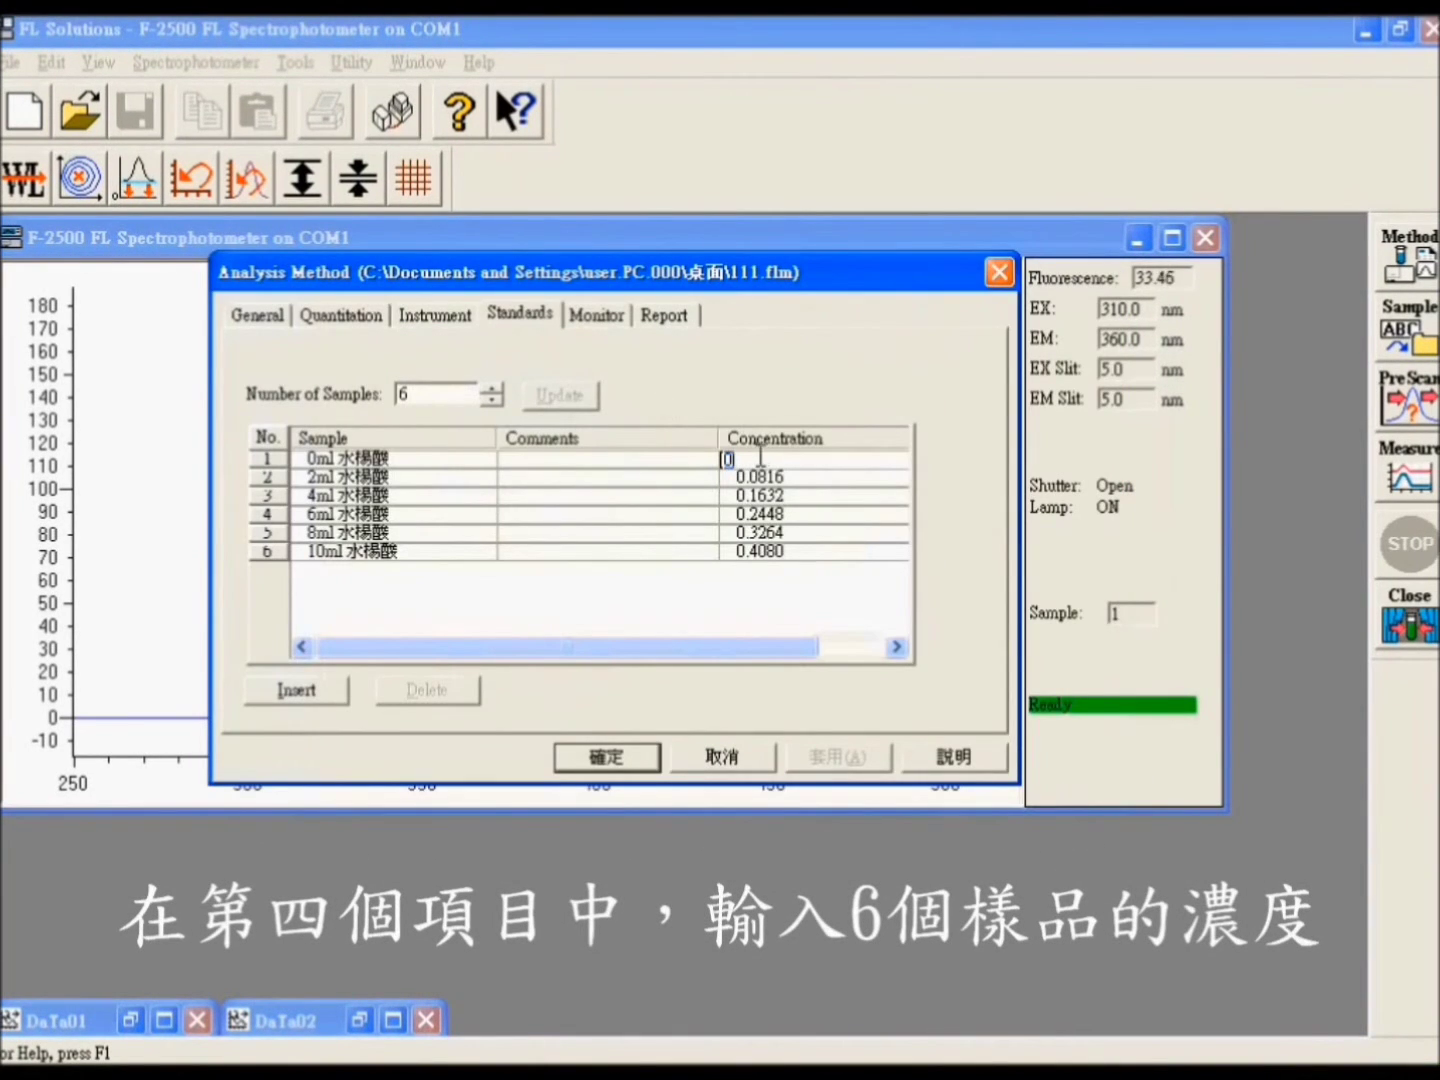
Enter standard concentrations 0.0826, 0.1651, 0.2477, 0.3302 and 0.4128, then apply the method
click(776, 478)
text(0.0826)
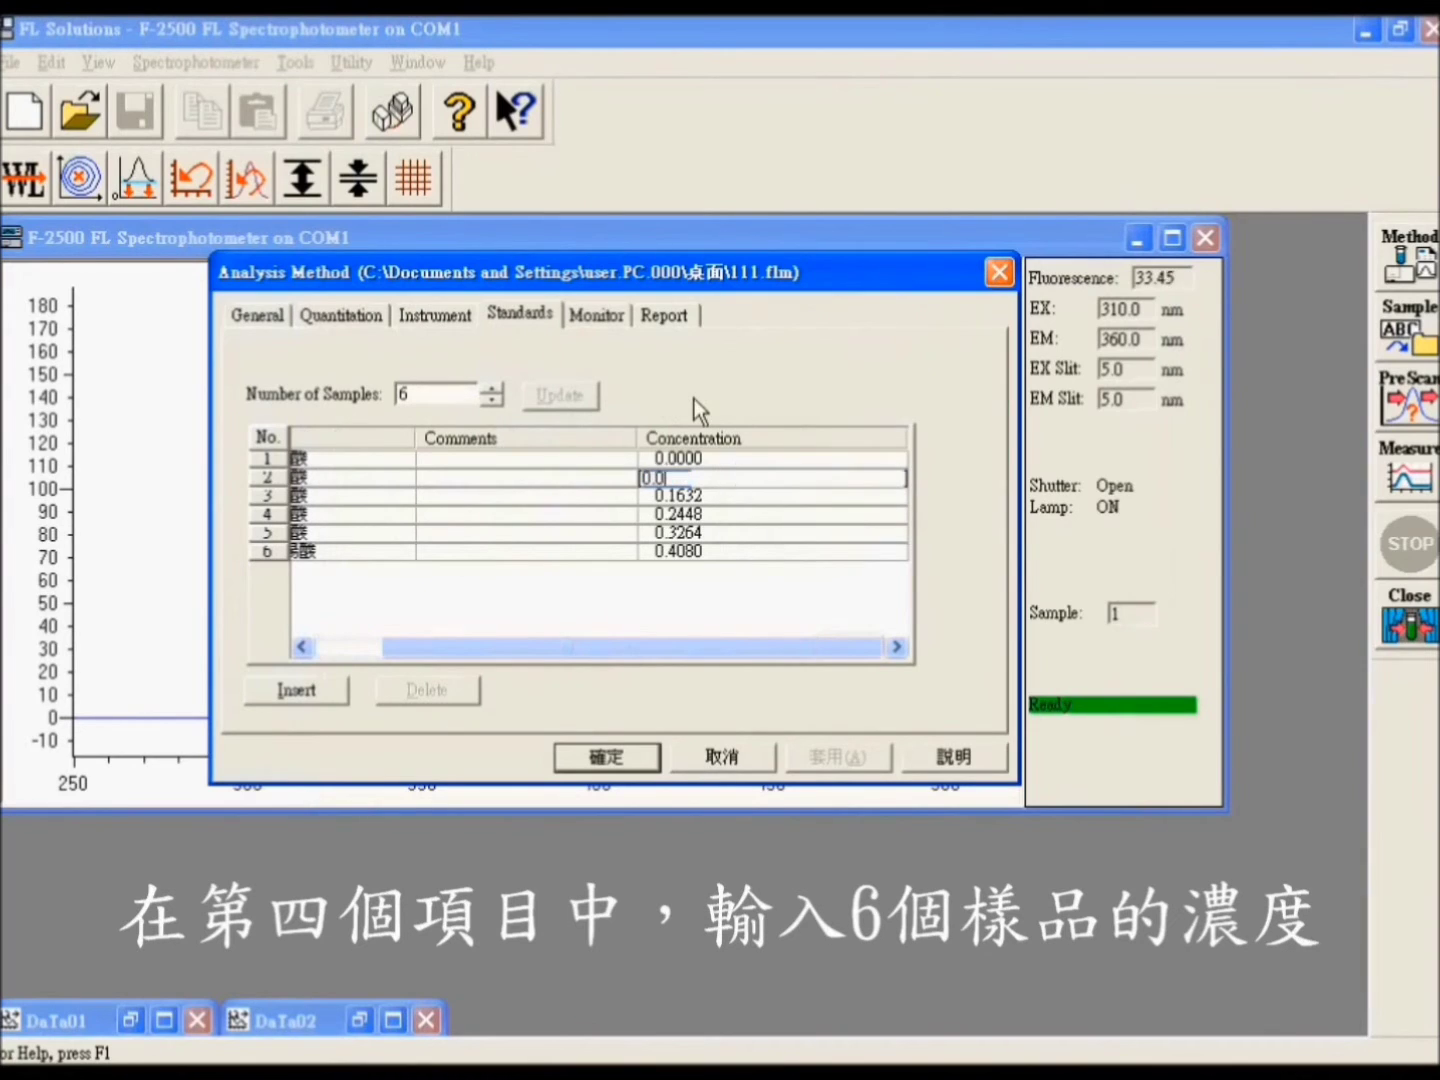
click(785, 497)
text(0.)
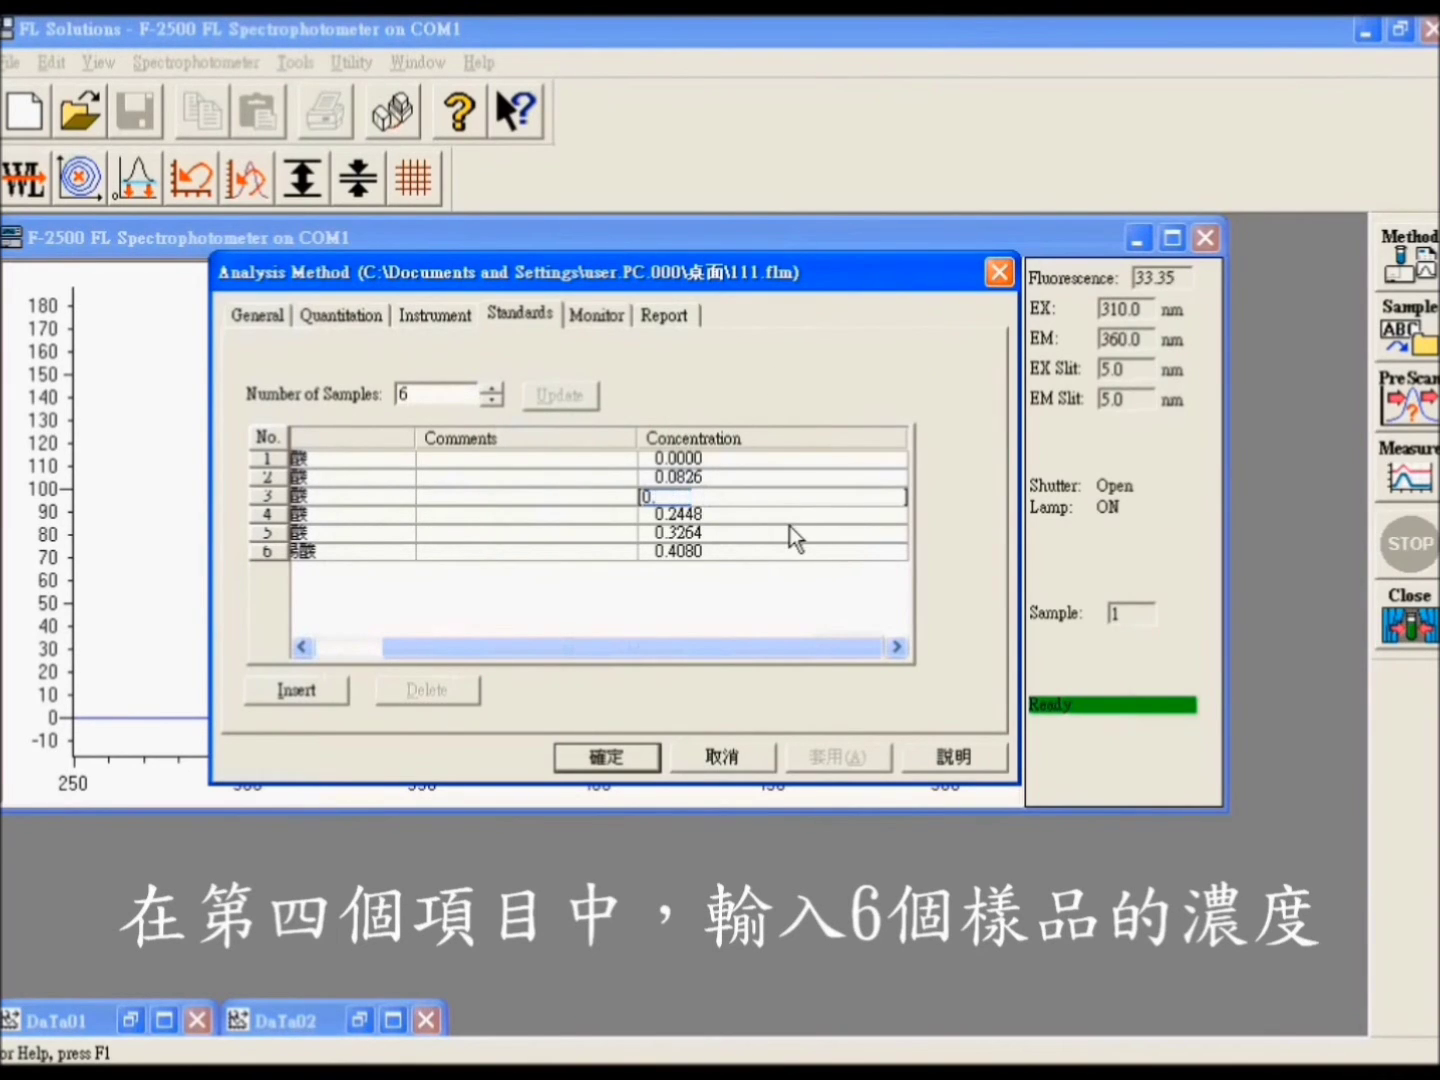
text(1651)
key(Down)
text(0.2477)
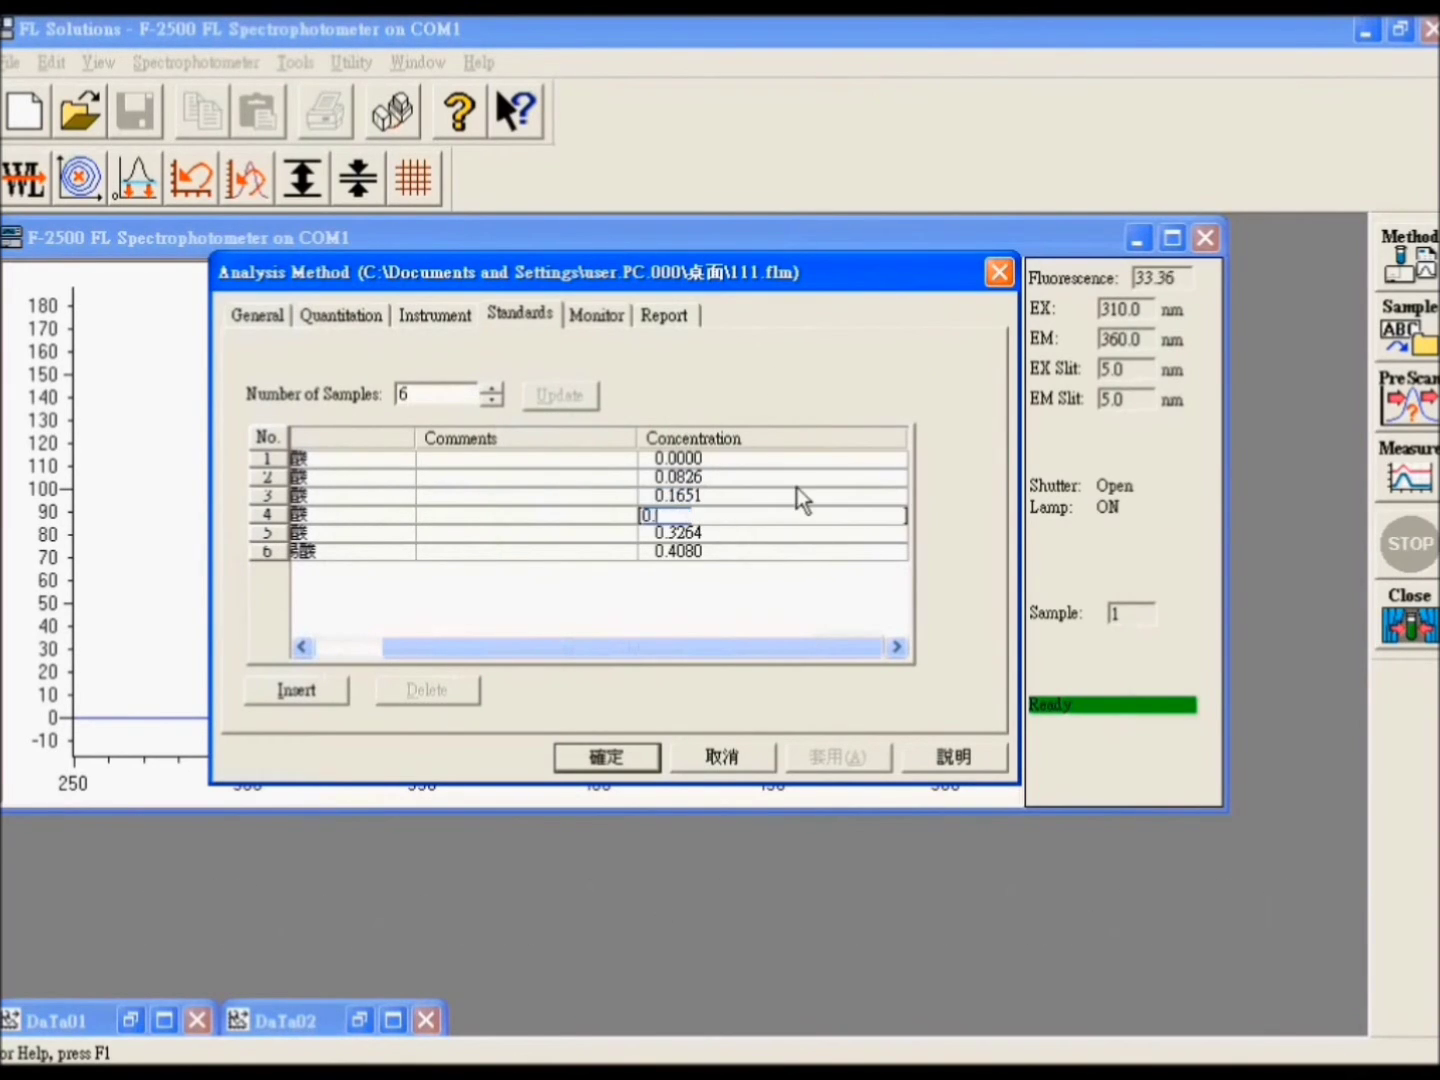
click(771, 534)
text(0.3302)
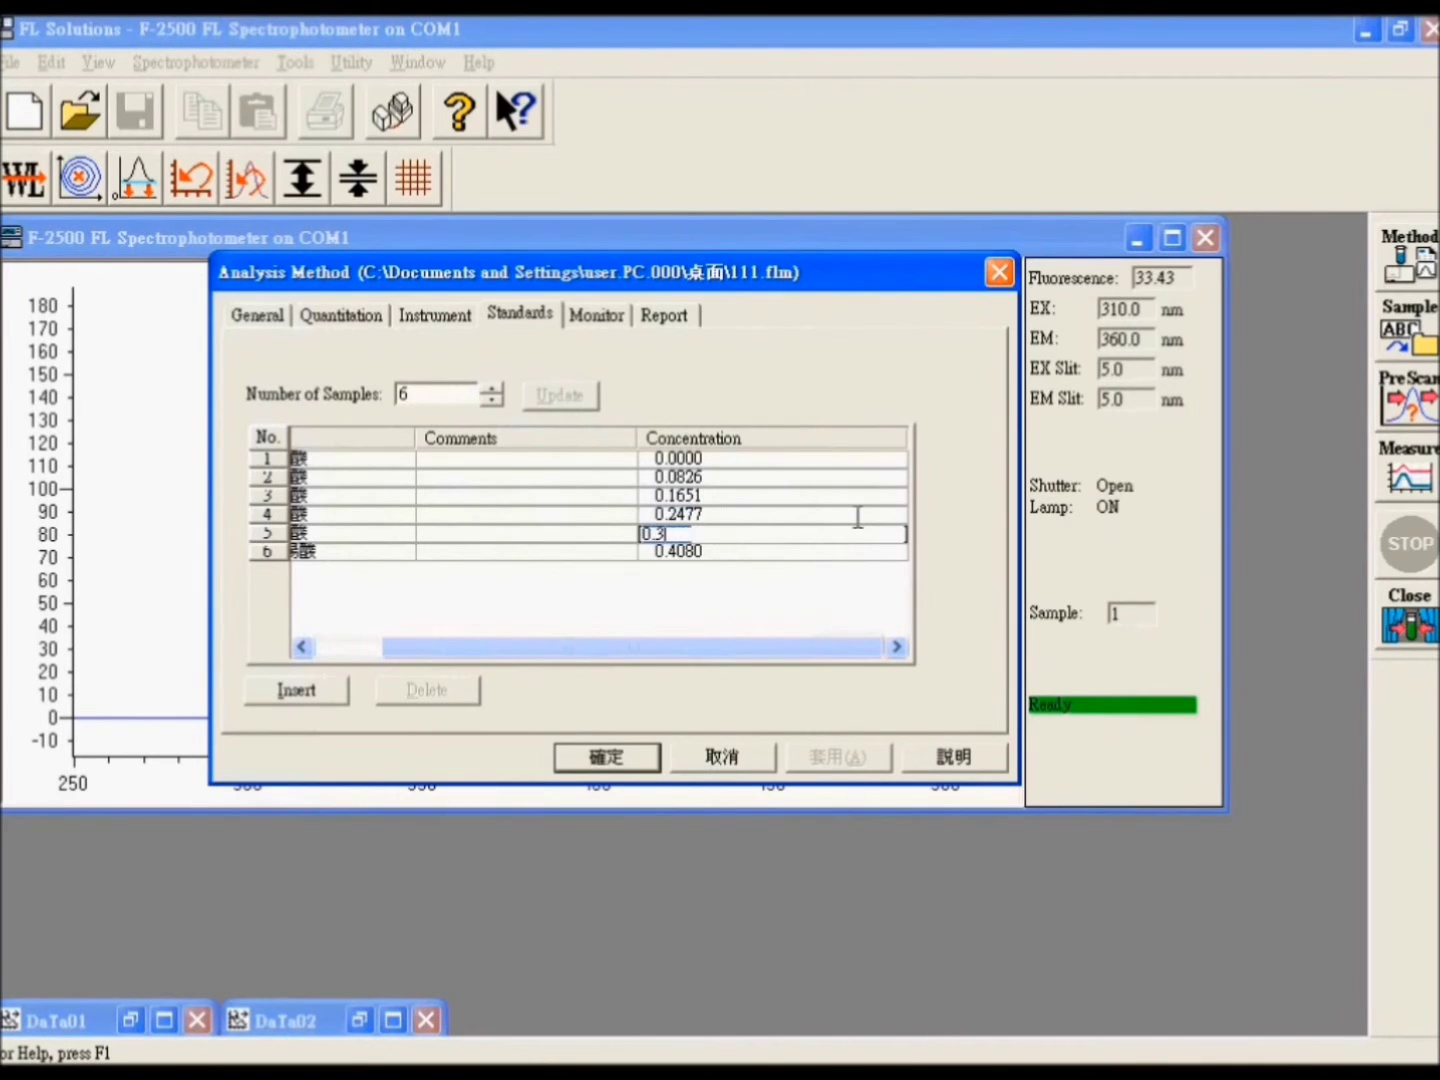
key(Down)
text(0.4128)
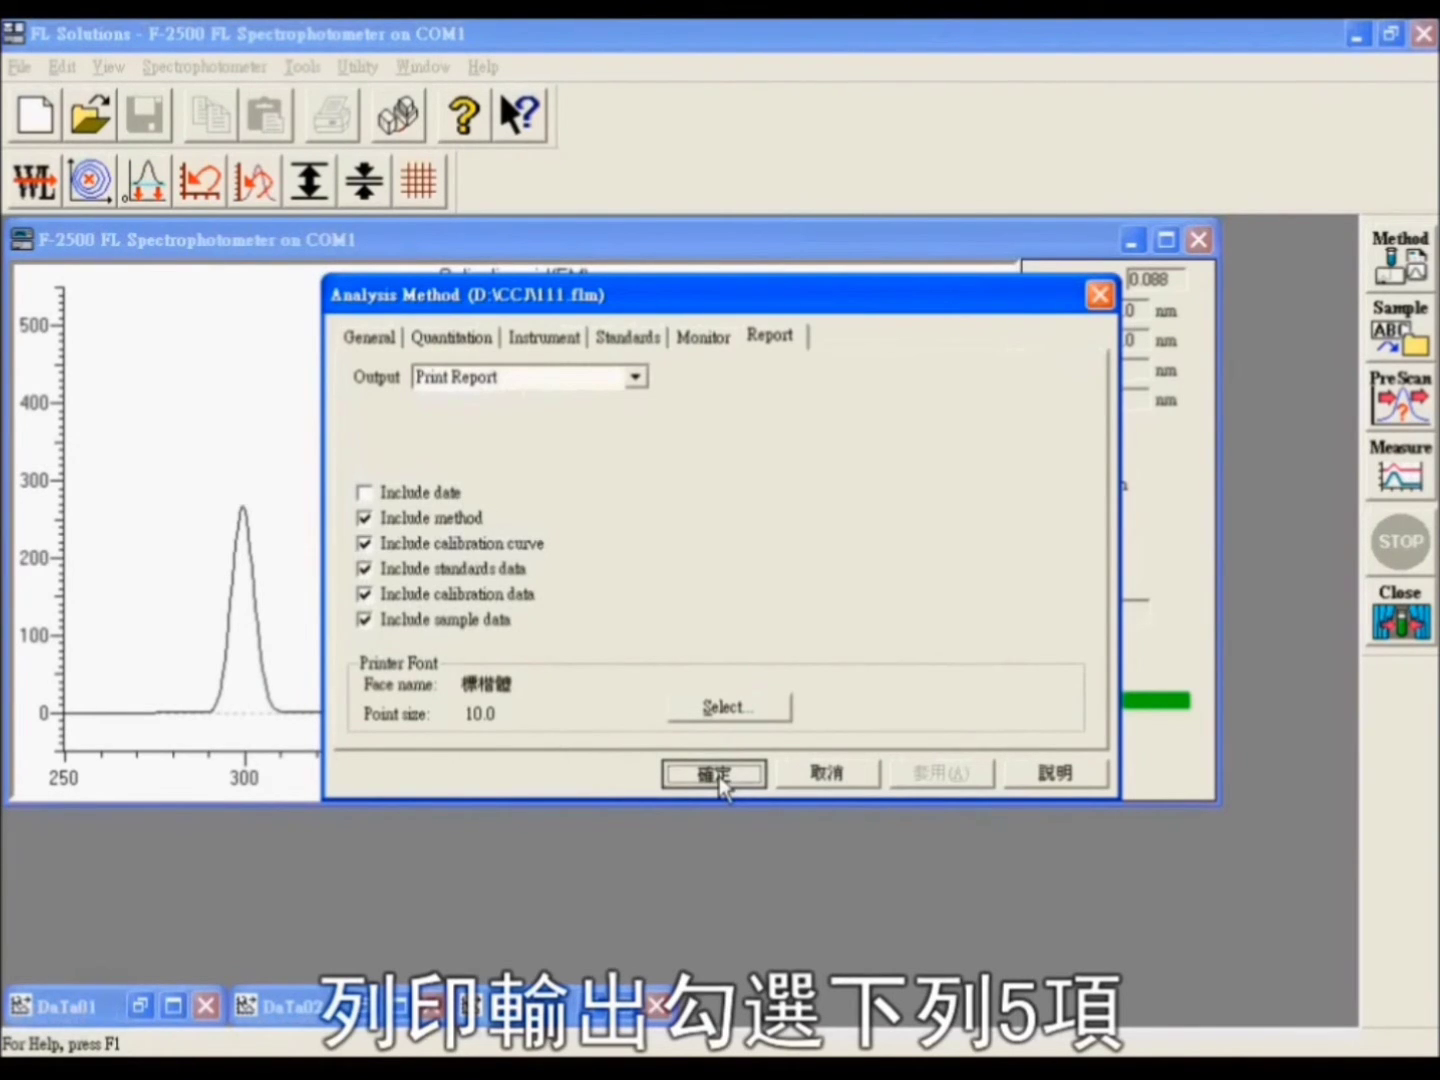
click(715, 772)
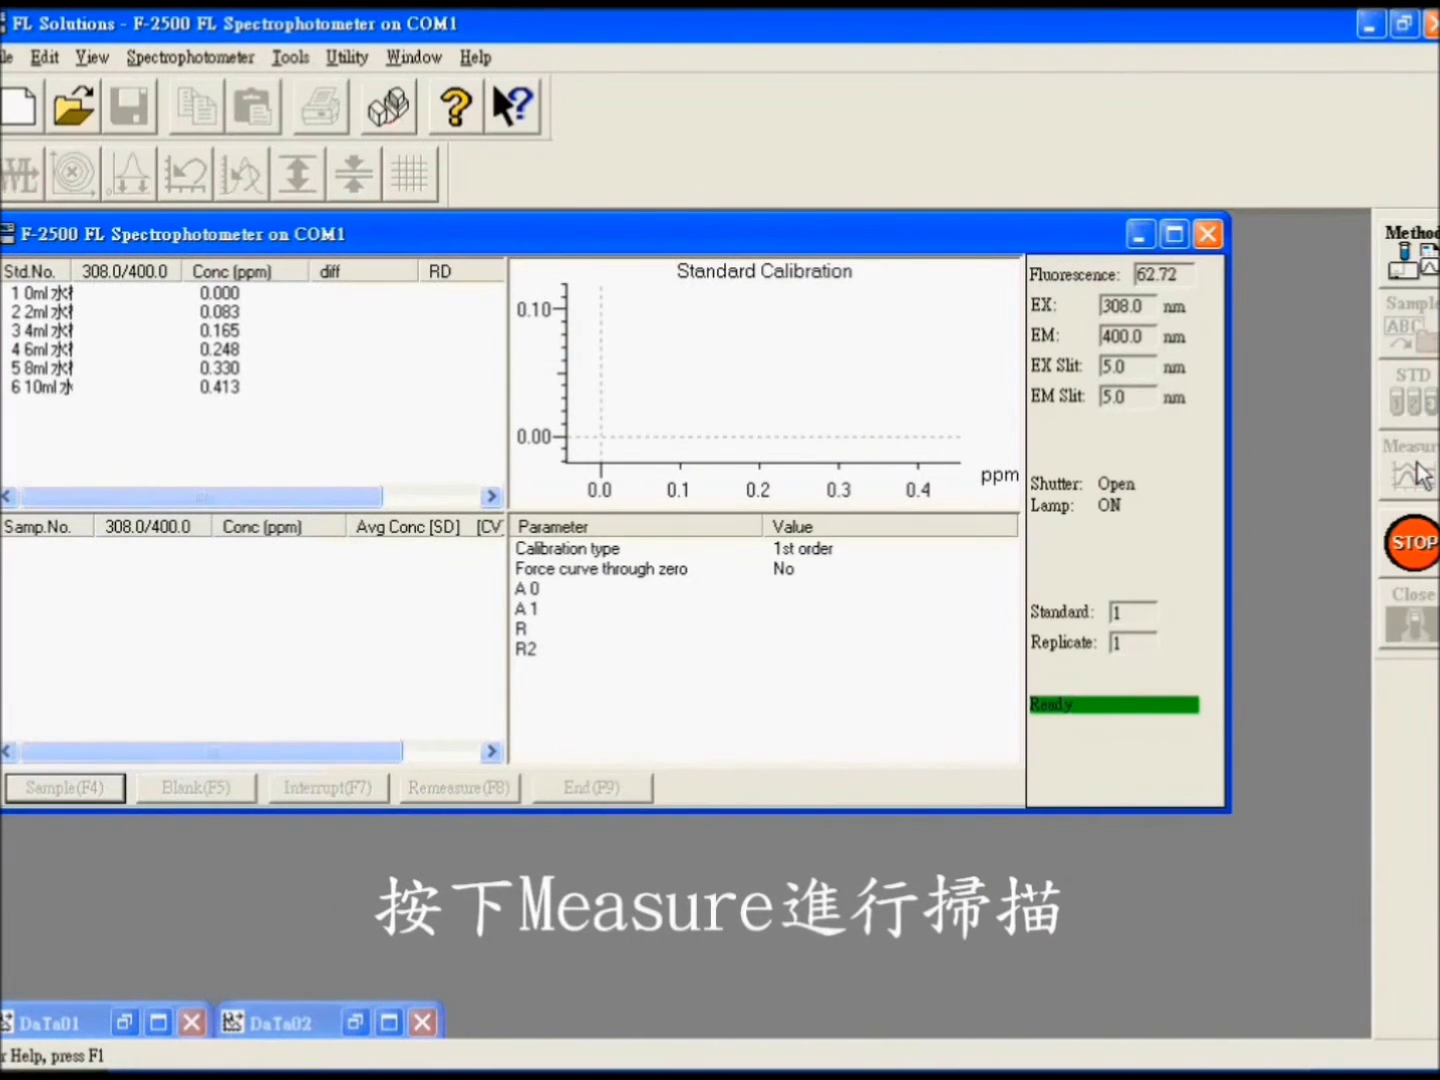
Start the standards measurement and scan standard 1 (0 ml), which reads 64.76
click(1423, 478)
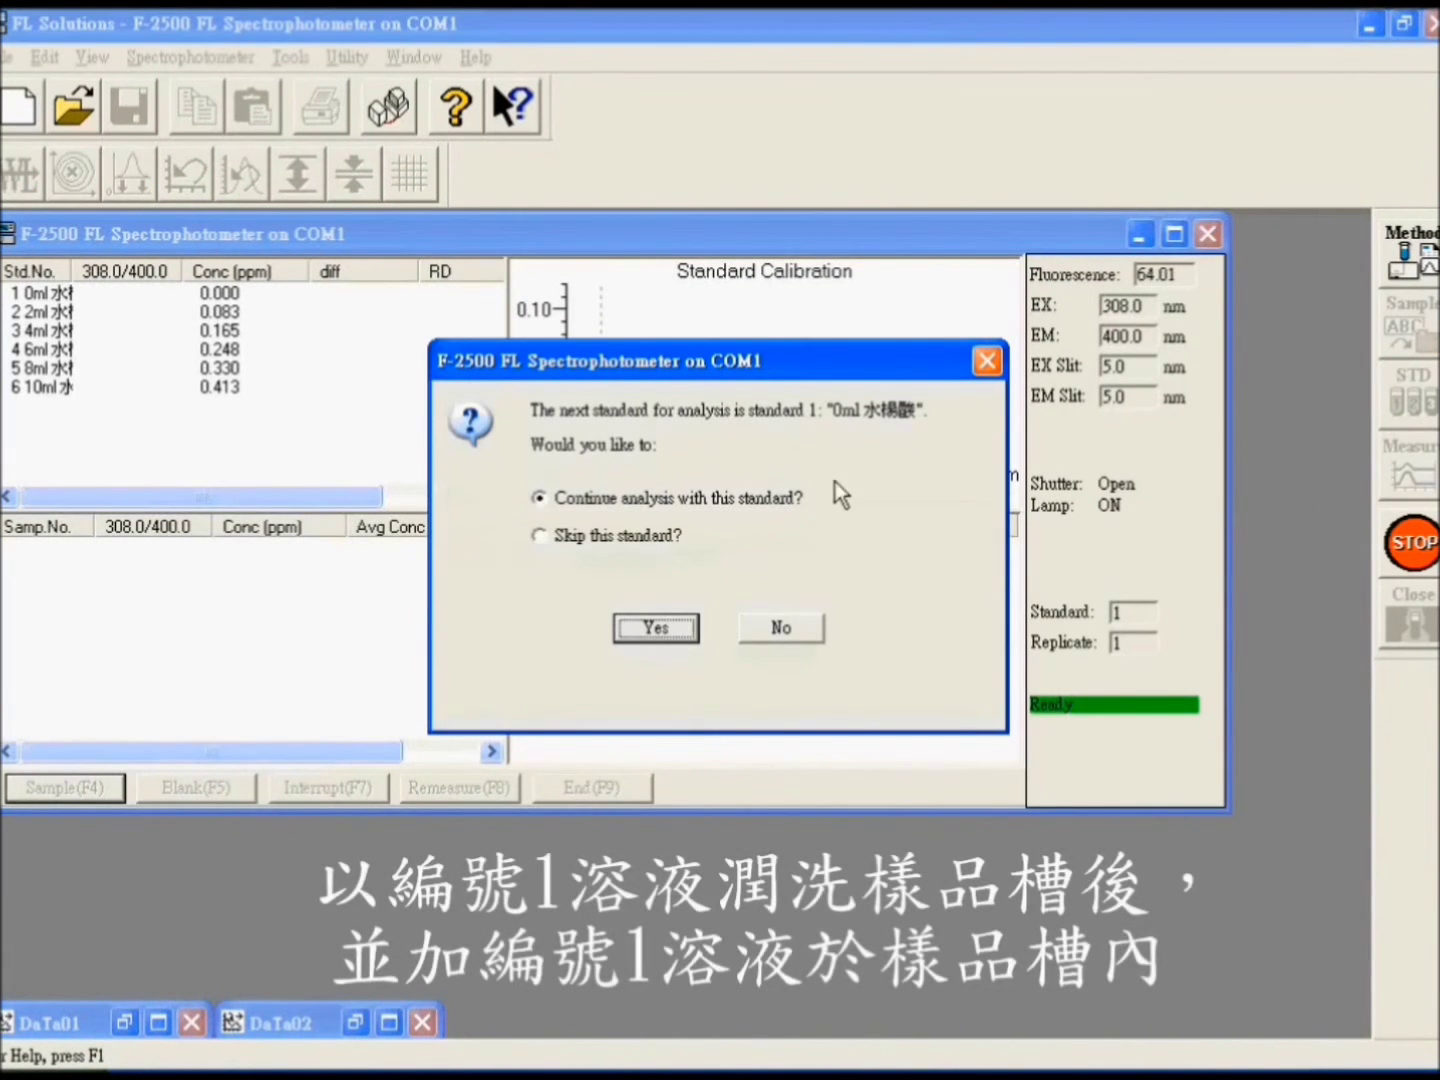
click(658, 630)
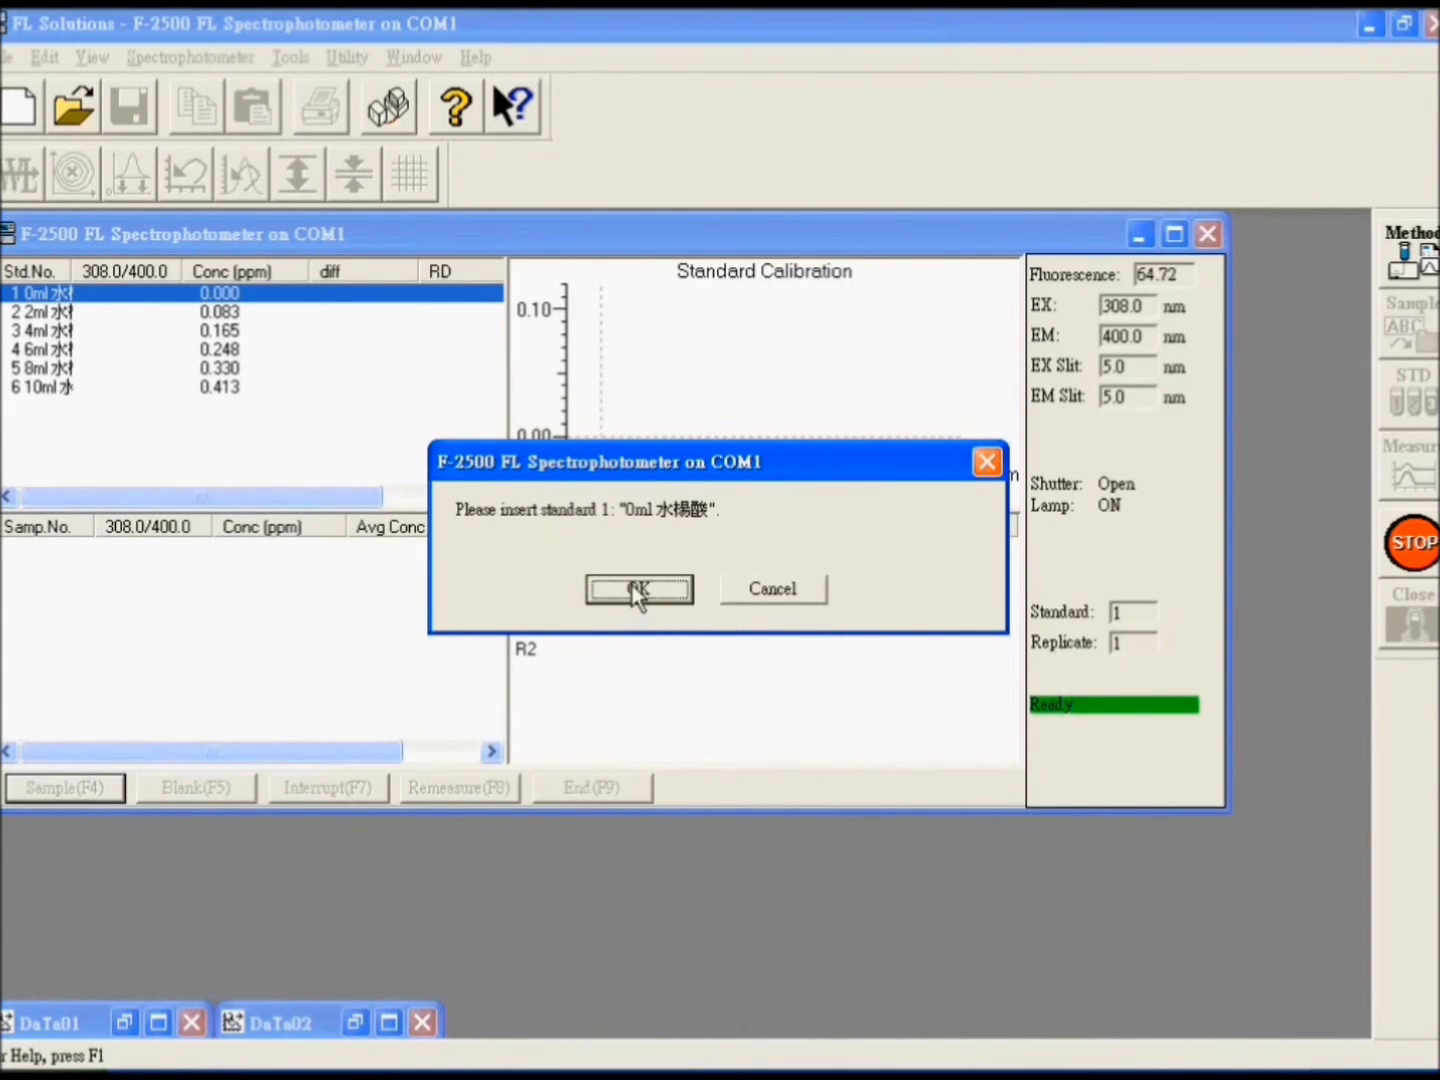
click(638, 590)
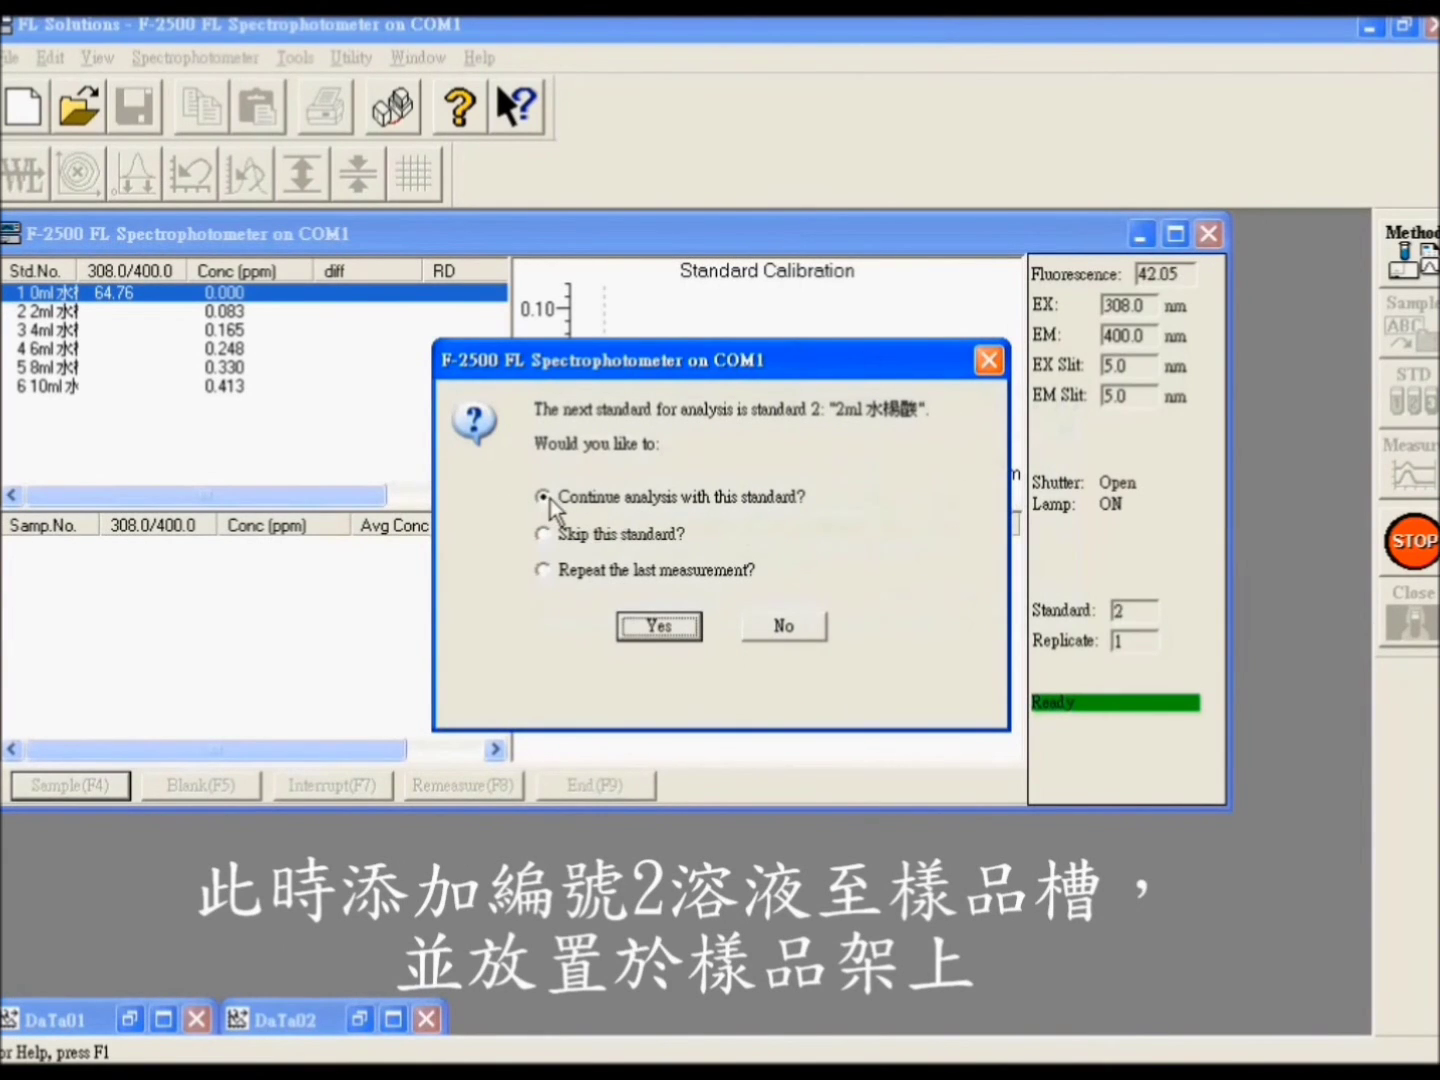
Scan standards 2 through 6 in turn, giving a linear fit with A0 16.345, A1 400.55, R 0.99361
click(656, 628)
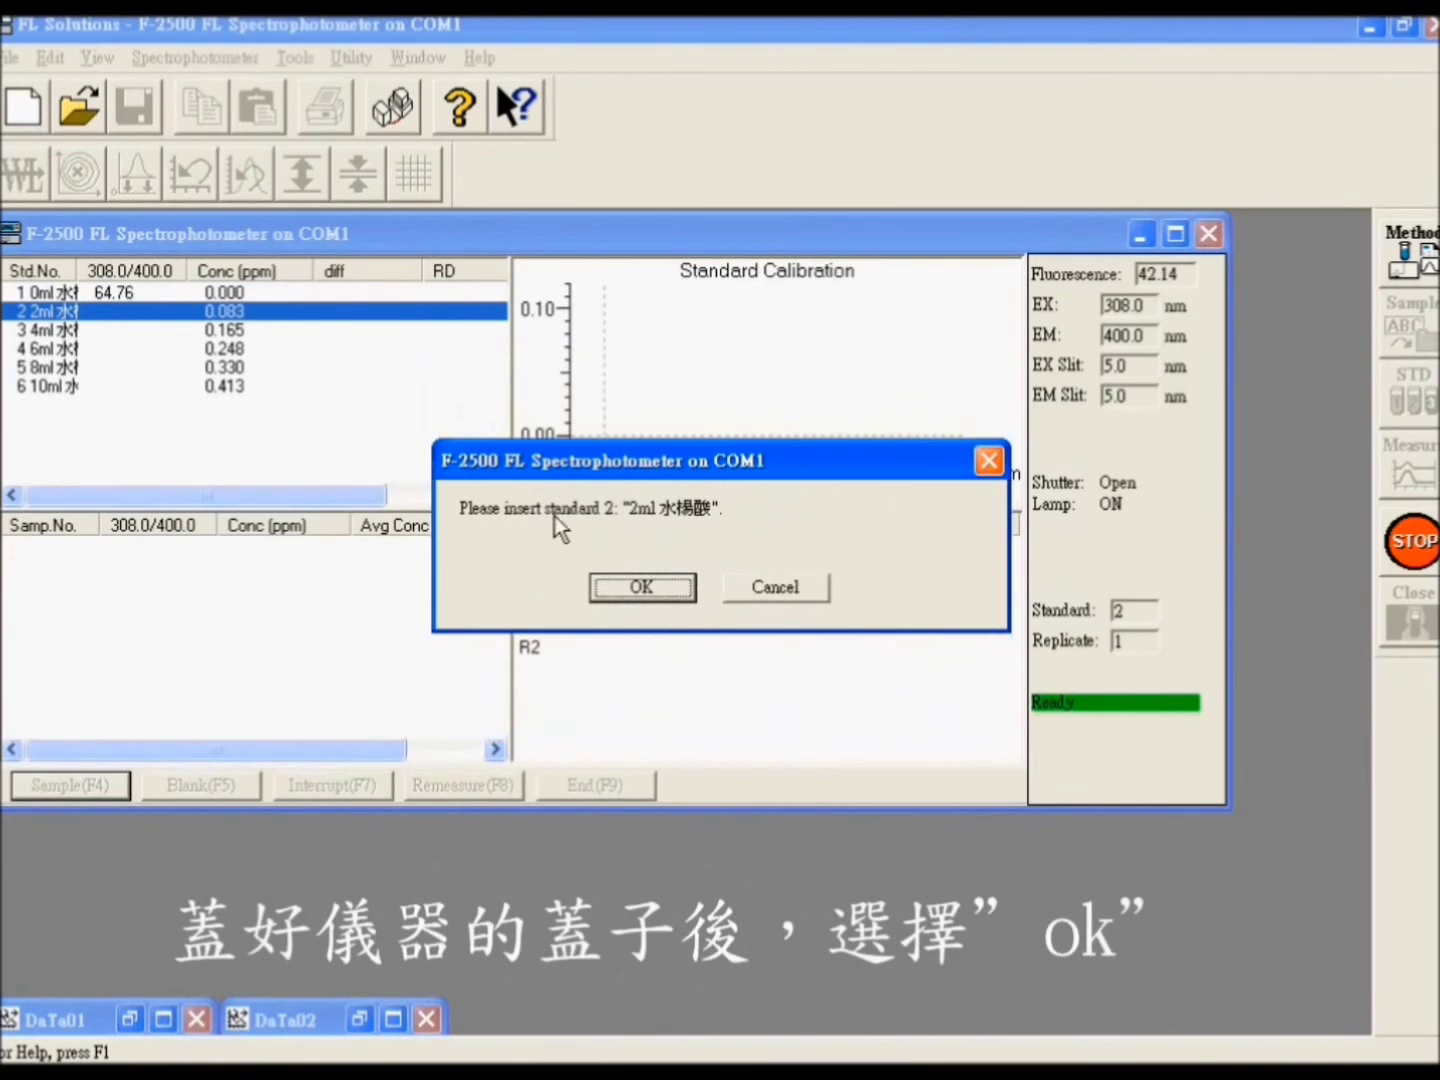
click(660, 592)
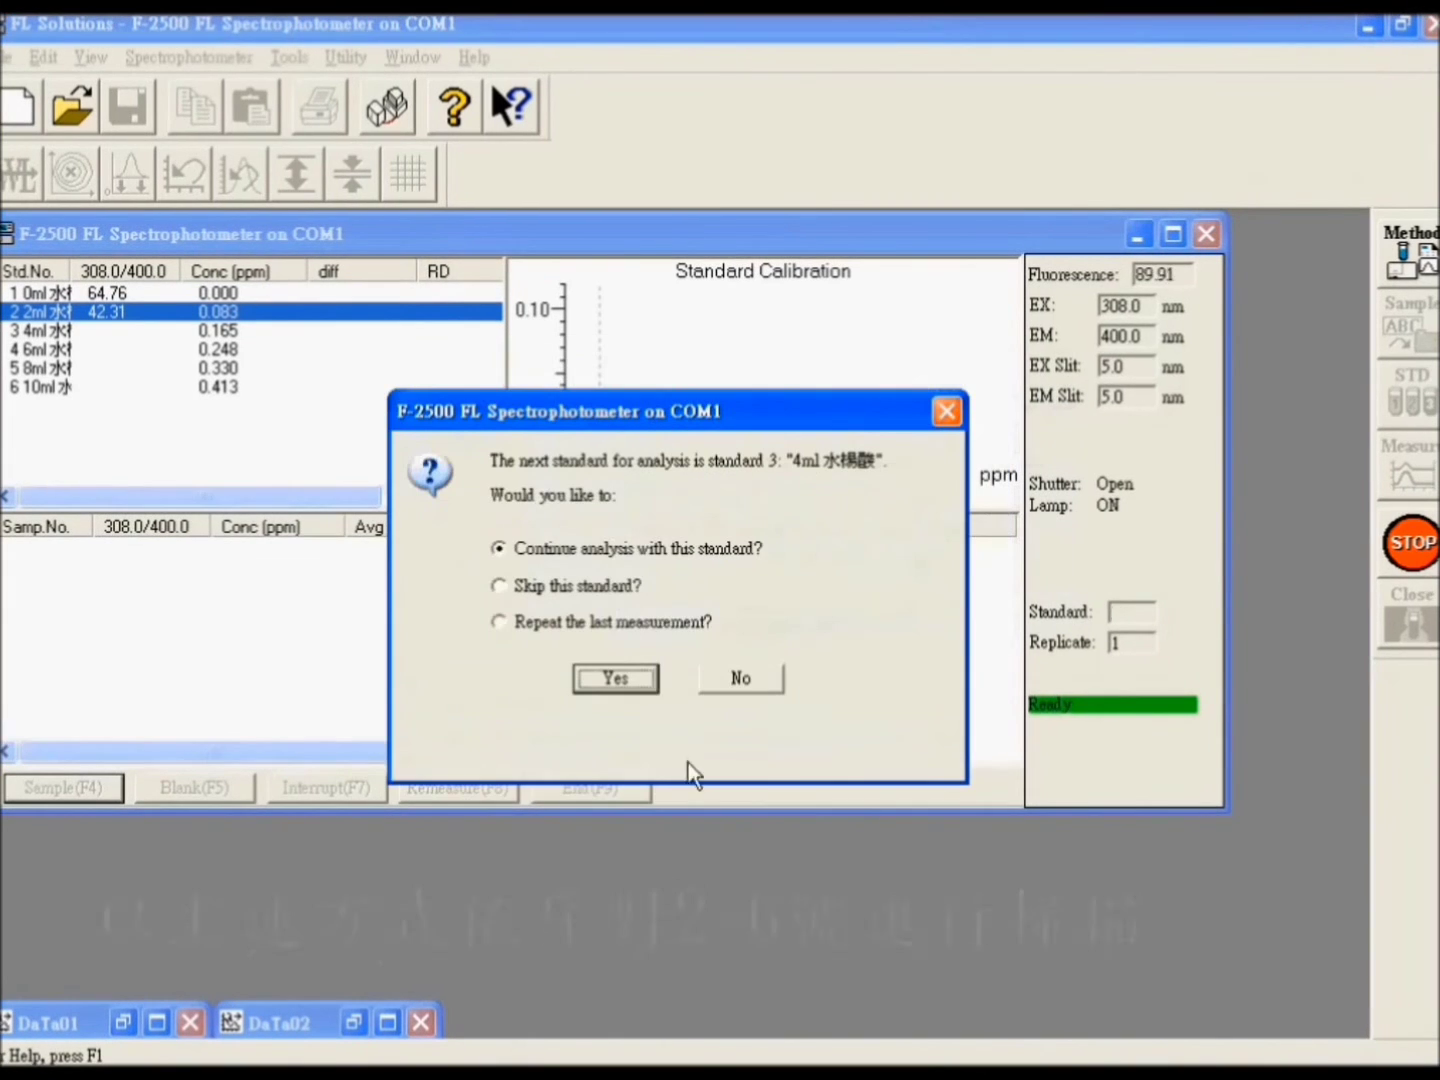
click(615, 679)
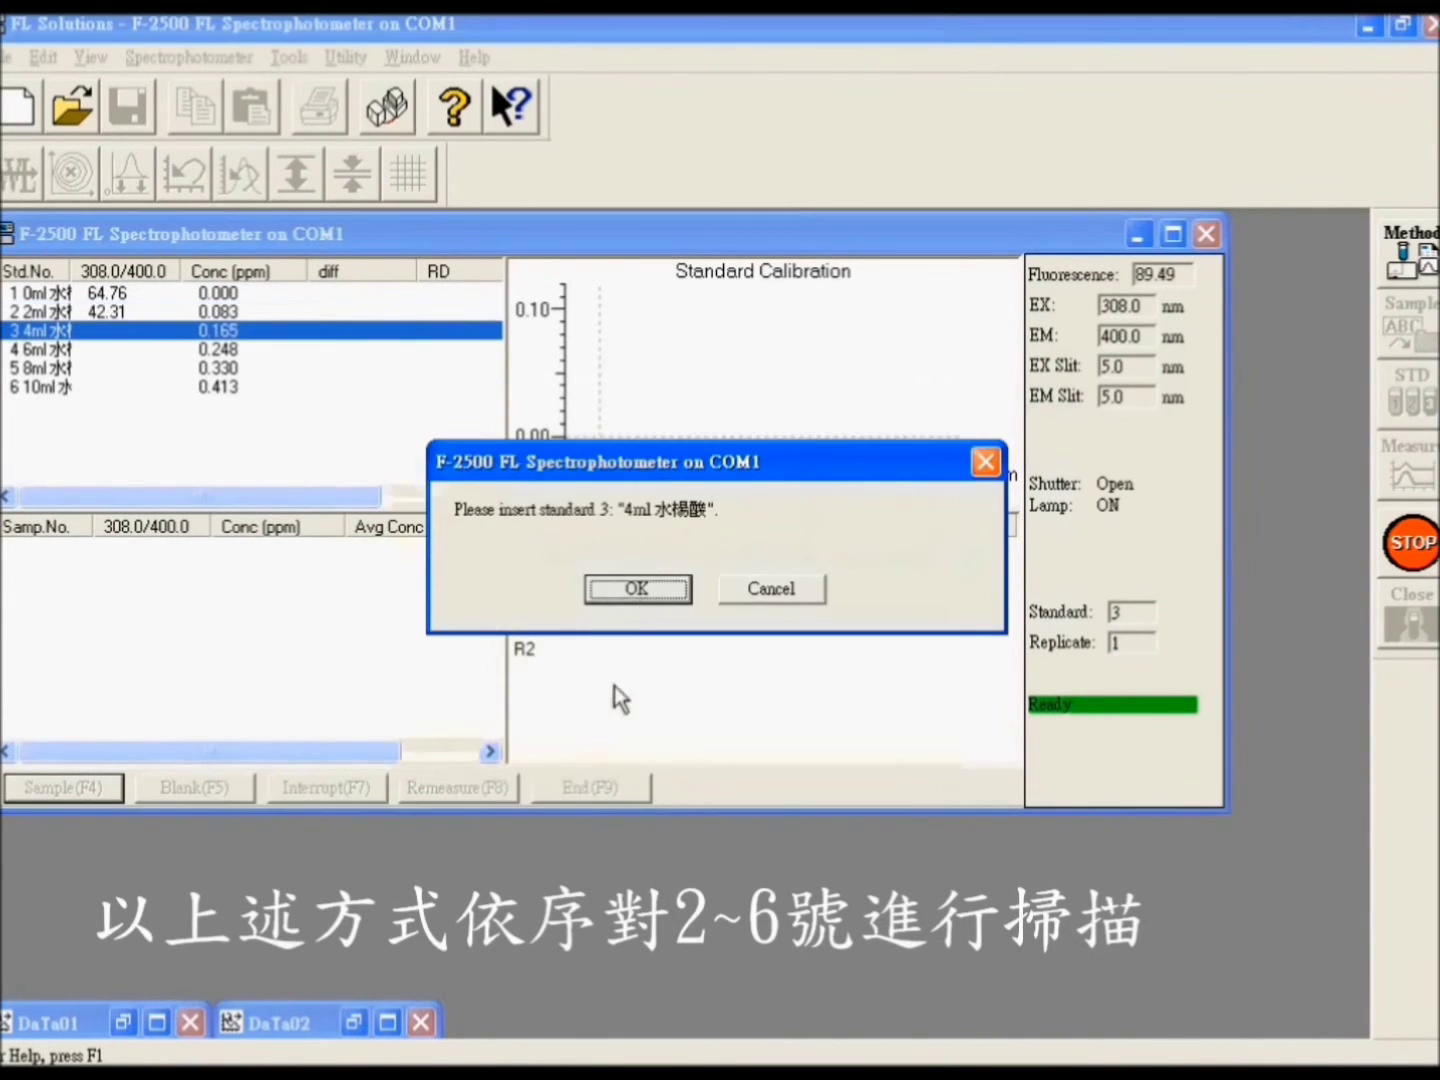
click(644, 596)
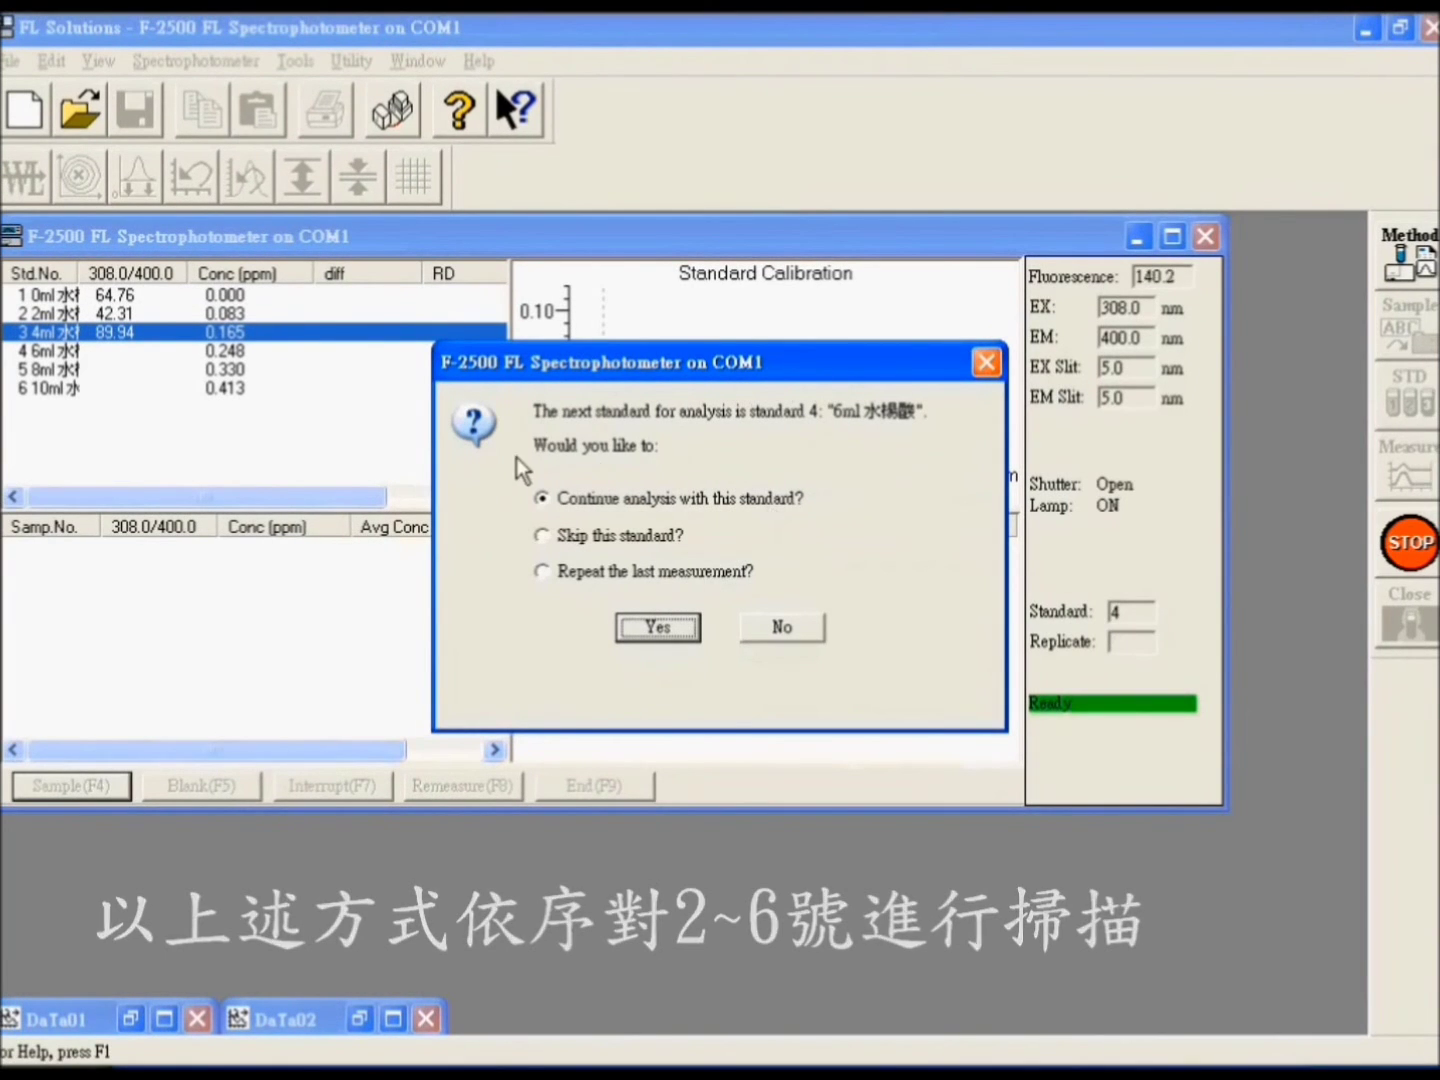
click(671, 627)
click(644, 593)
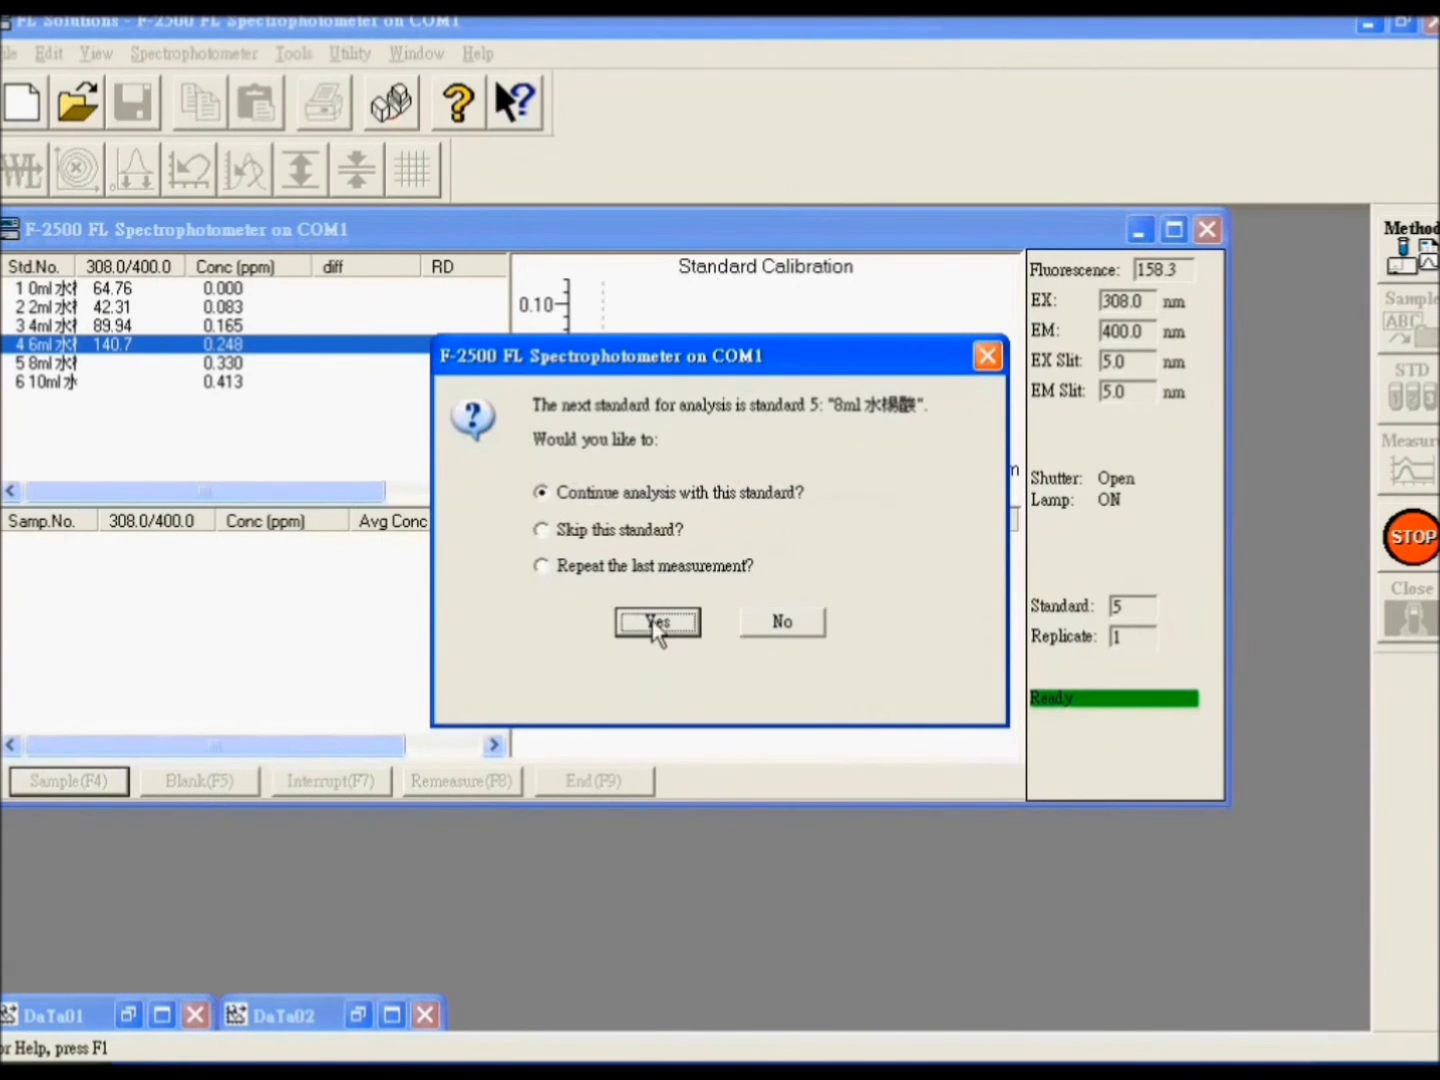
click(659, 624)
click(640, 589)
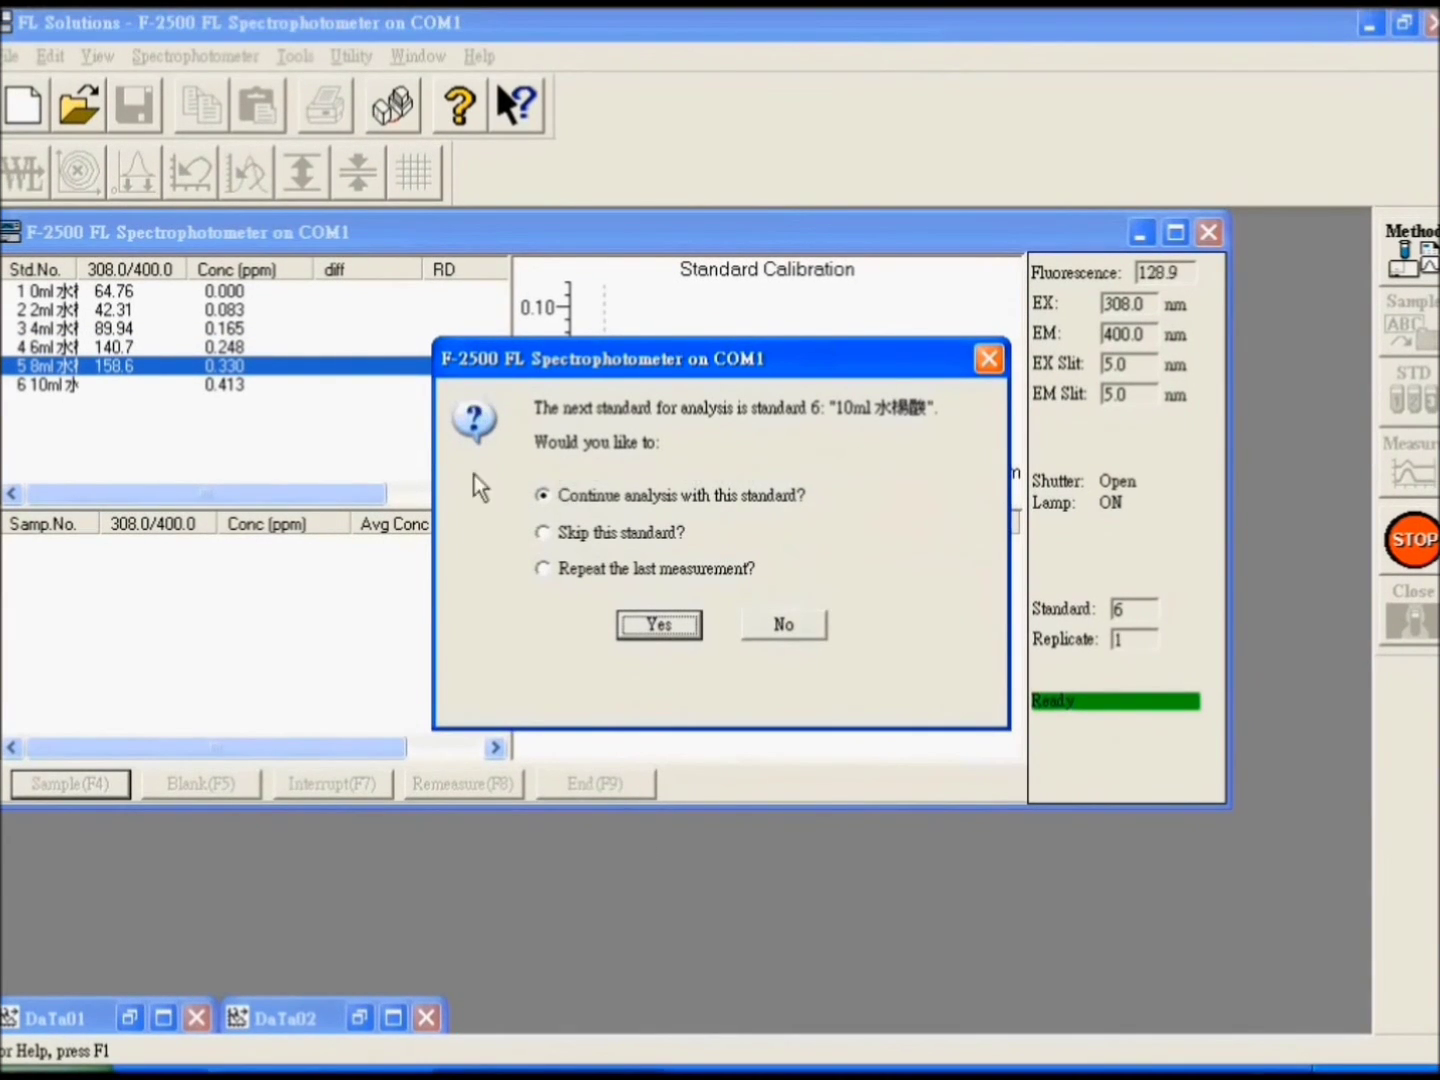
click(685, 624)
click(661, 586)
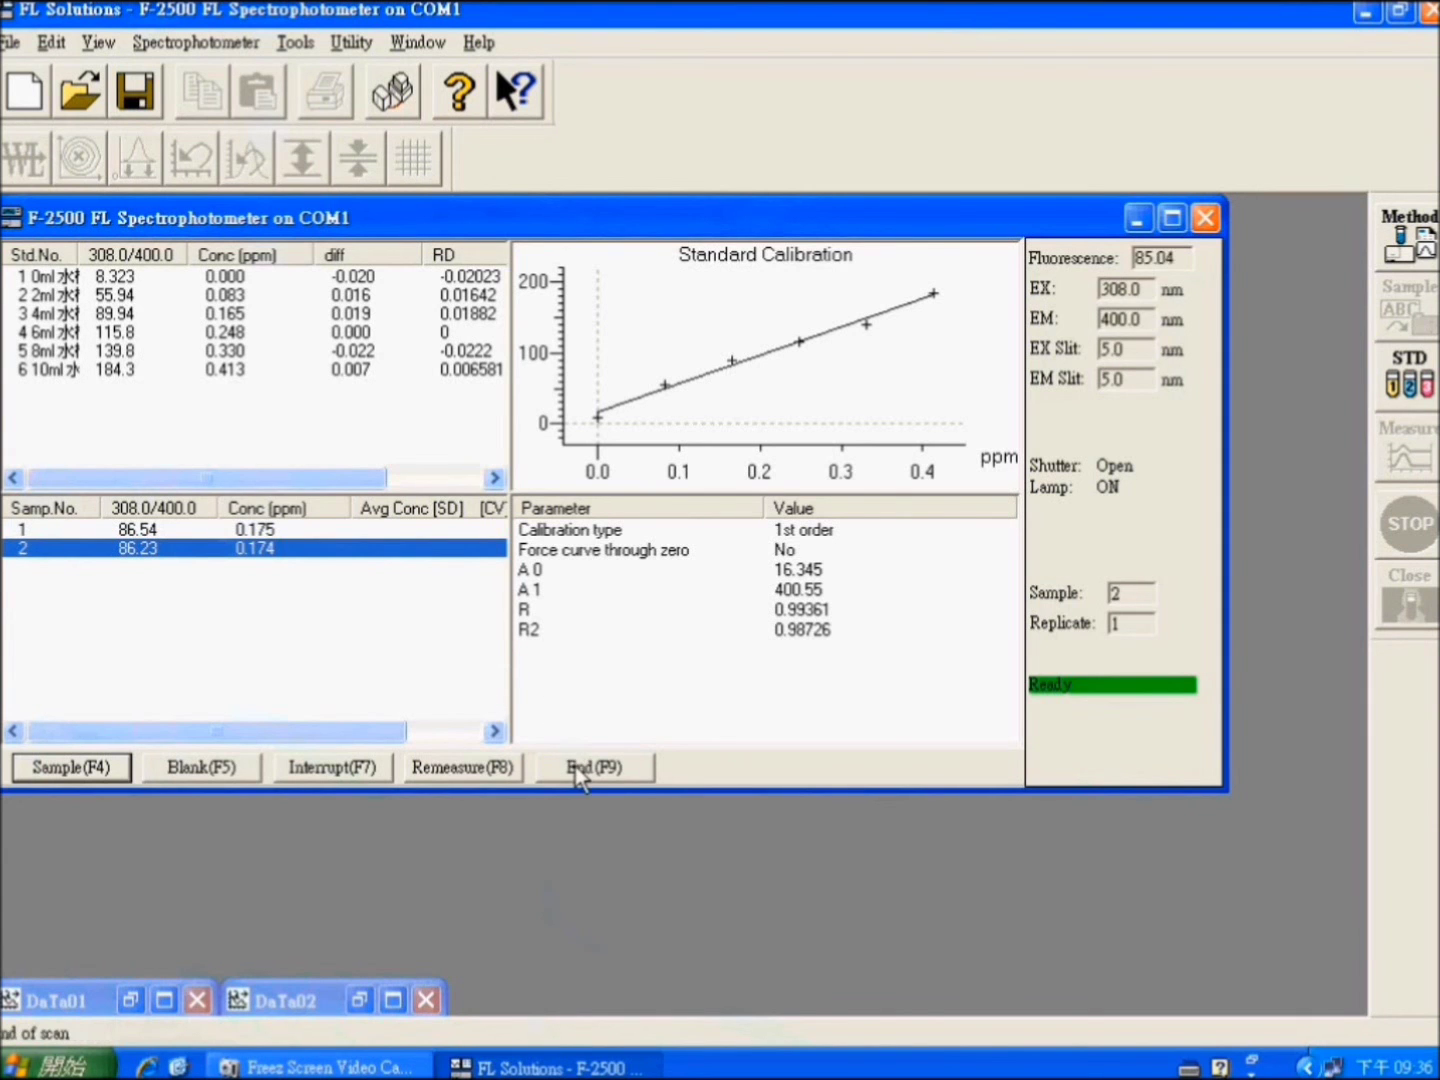
End the measurement run and print the calibration report from its preview
click(580, 768)
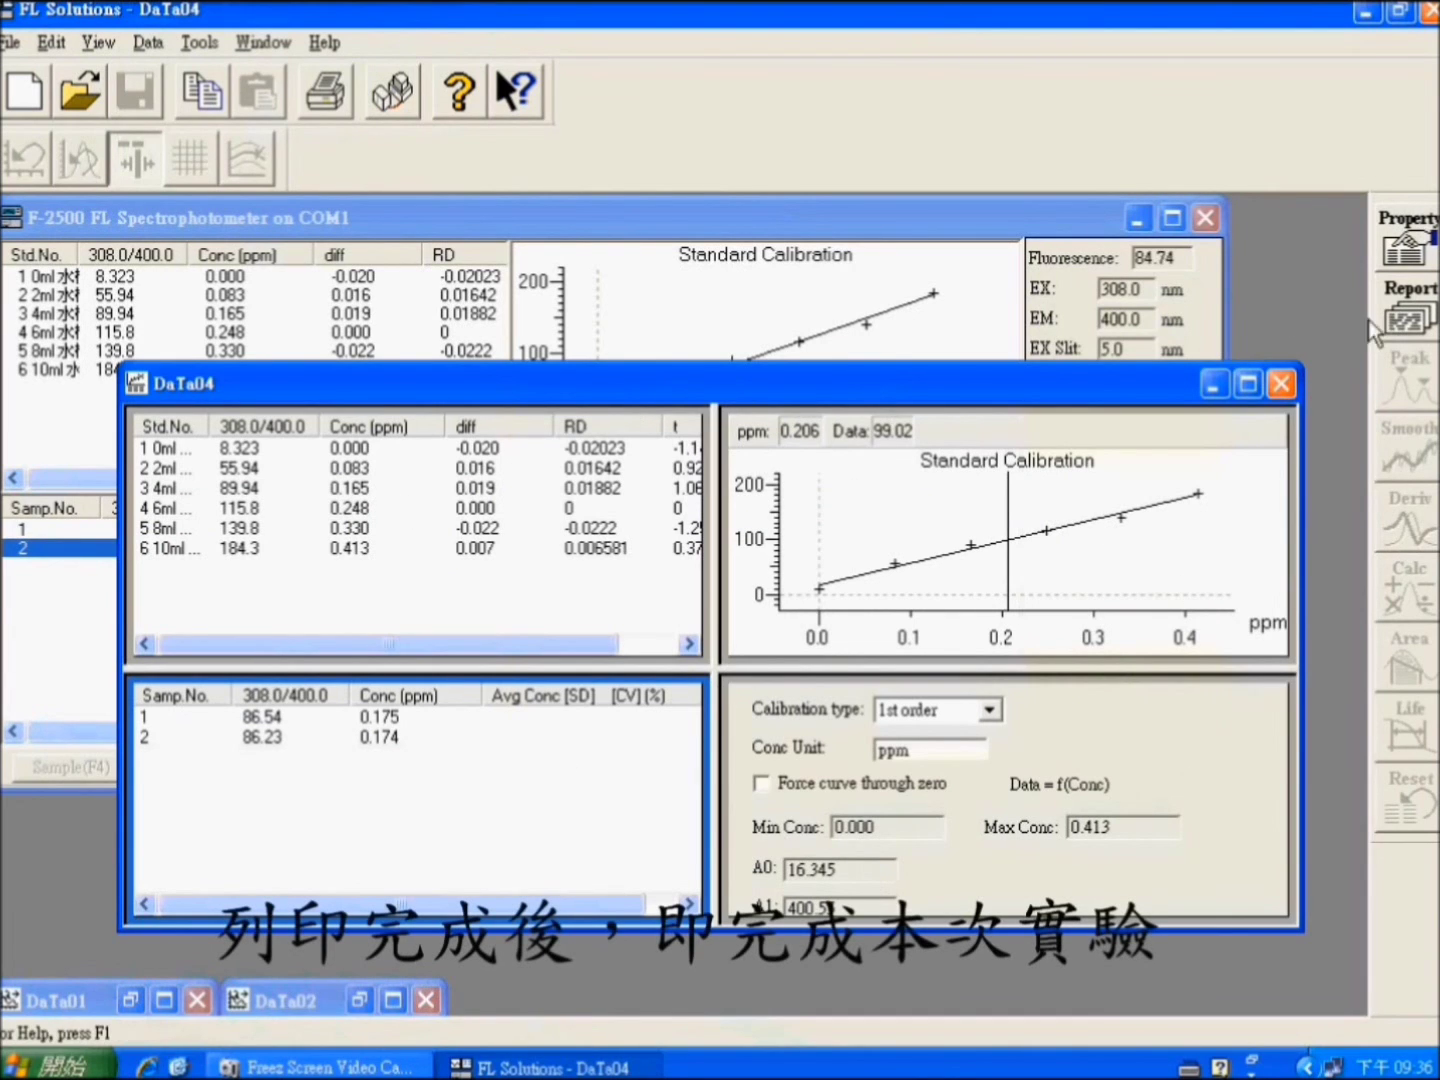
click(1406, 322)
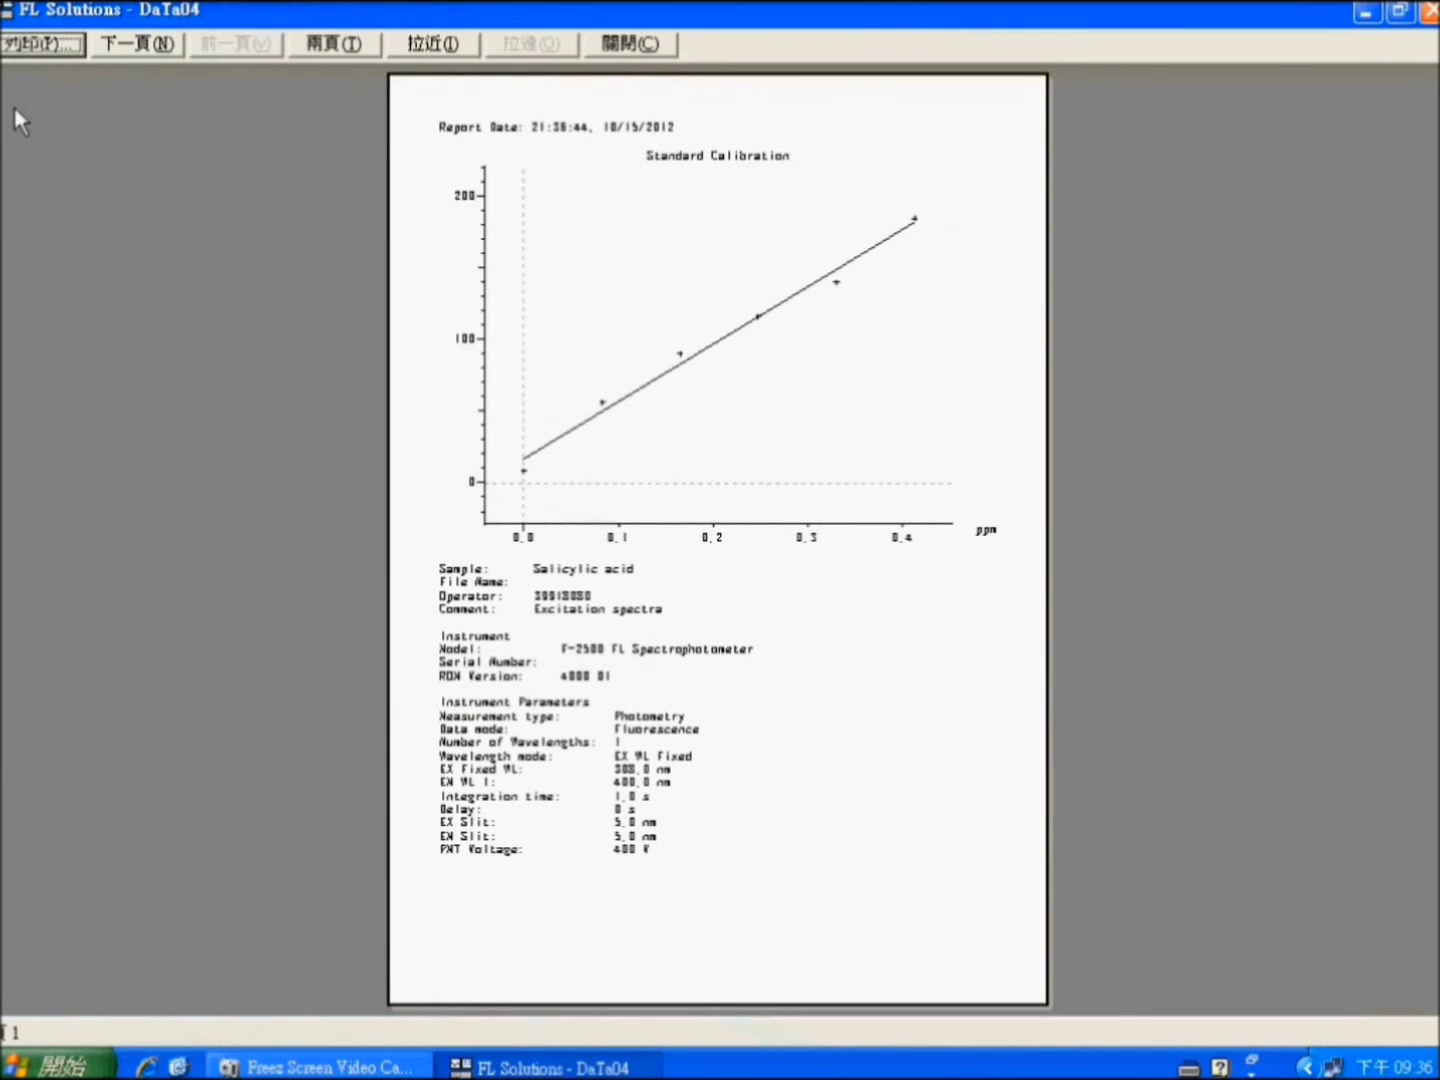
click(40, 45)
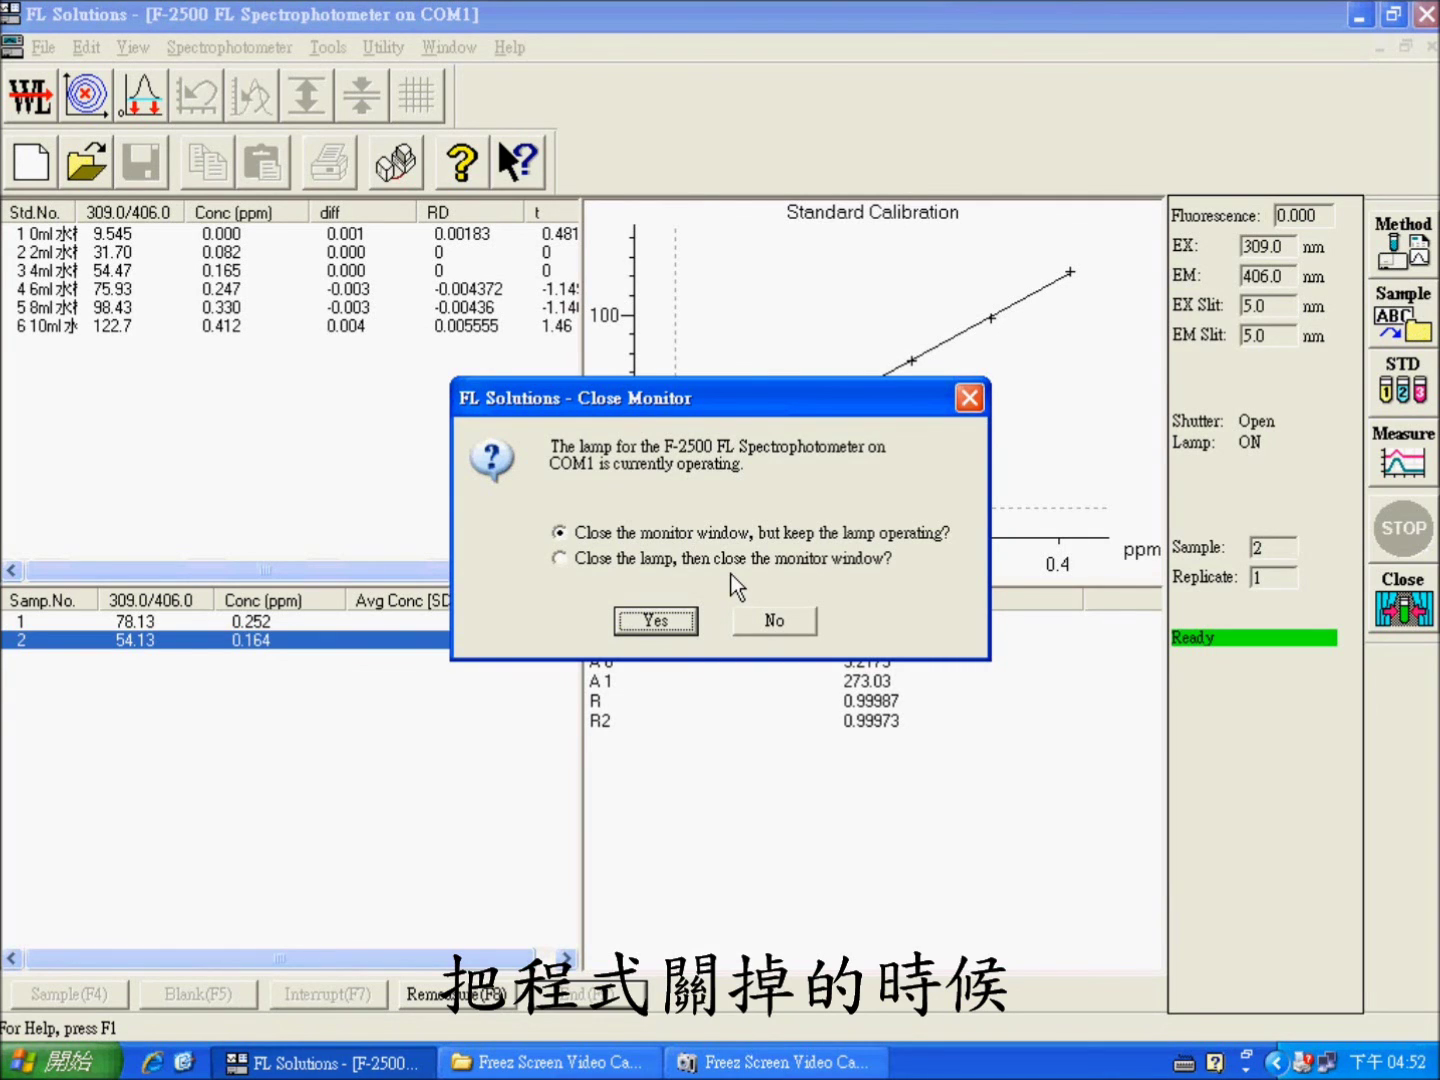
Switch off the F-2500 lamp and close the monitor window
click(733, 571)
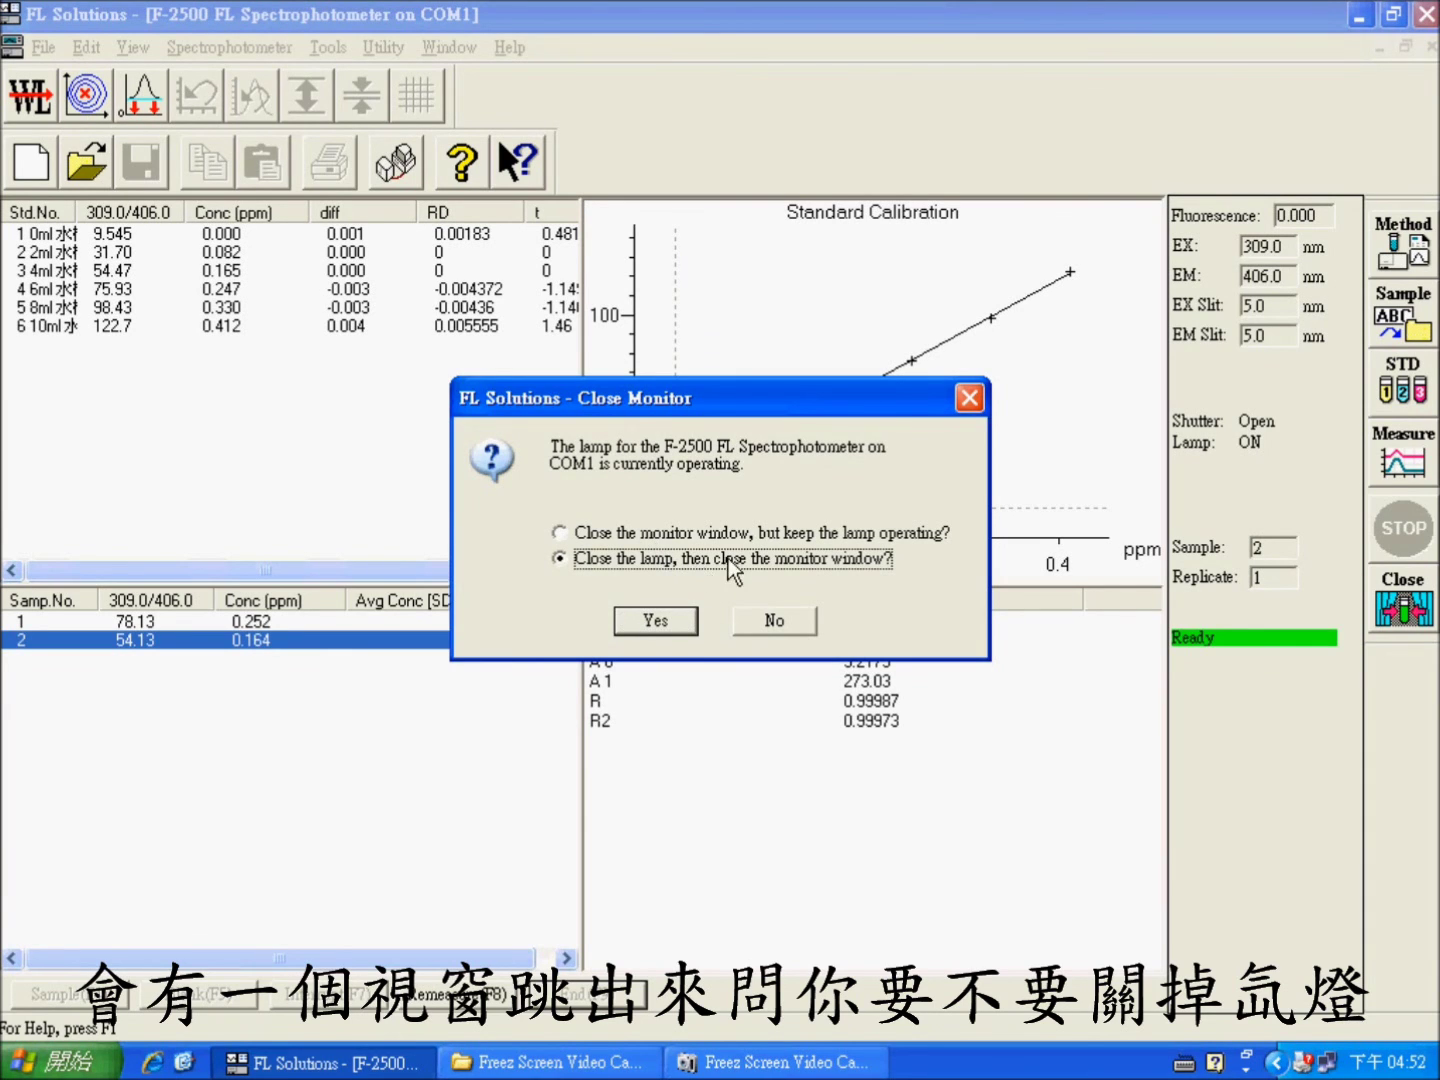
click(648, 620)
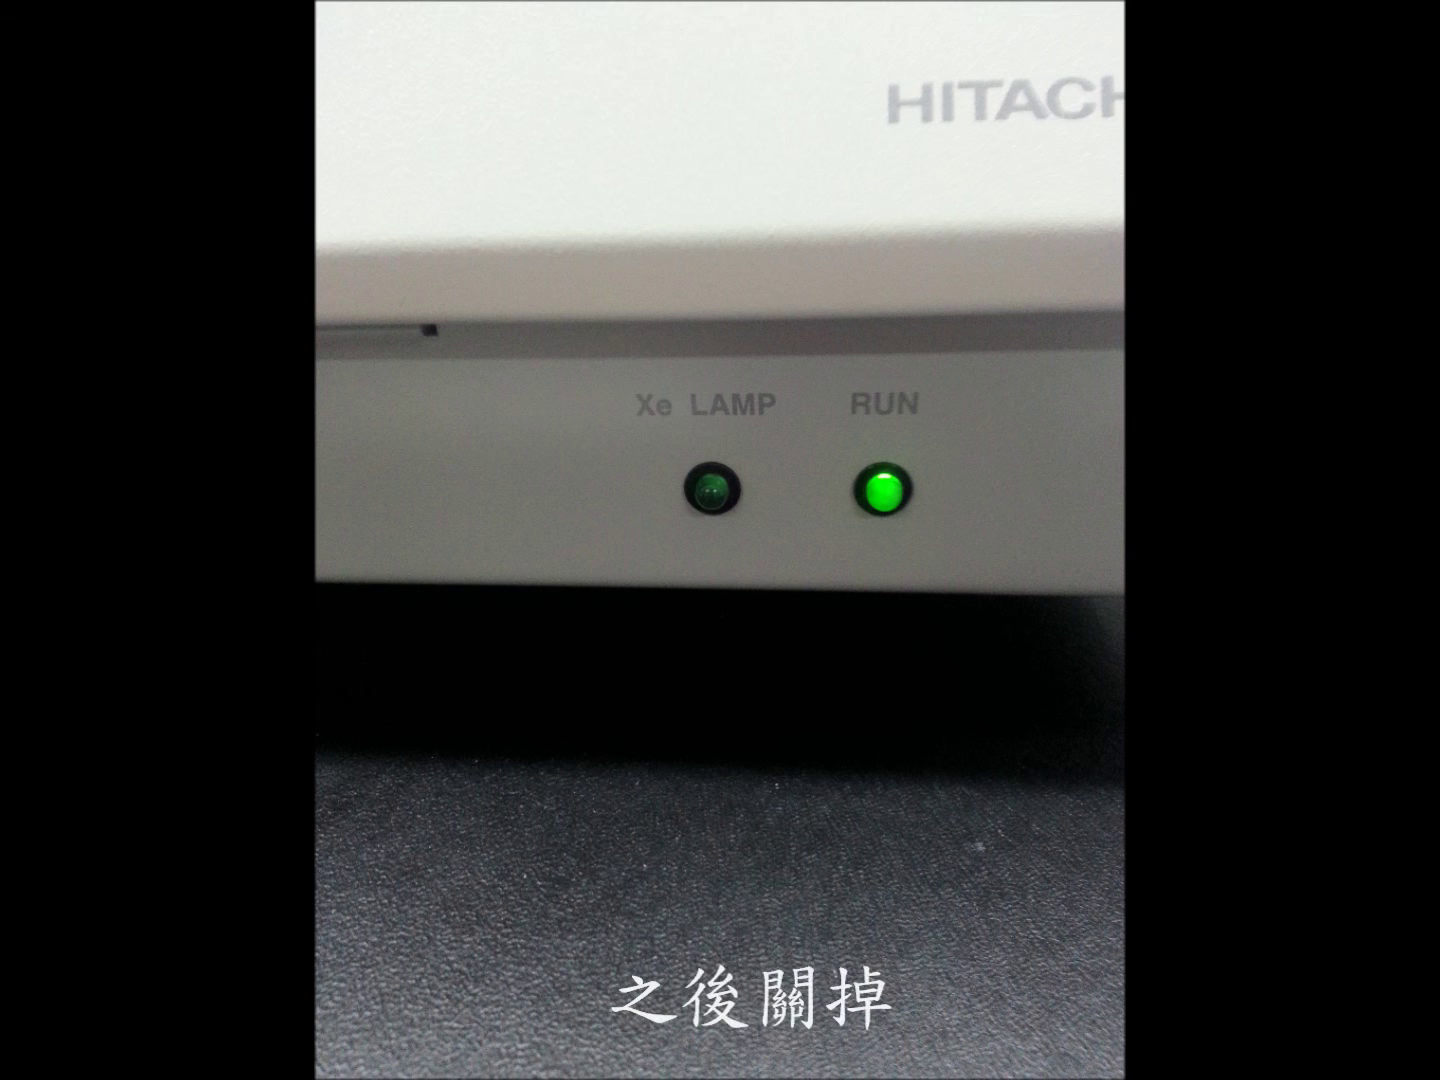